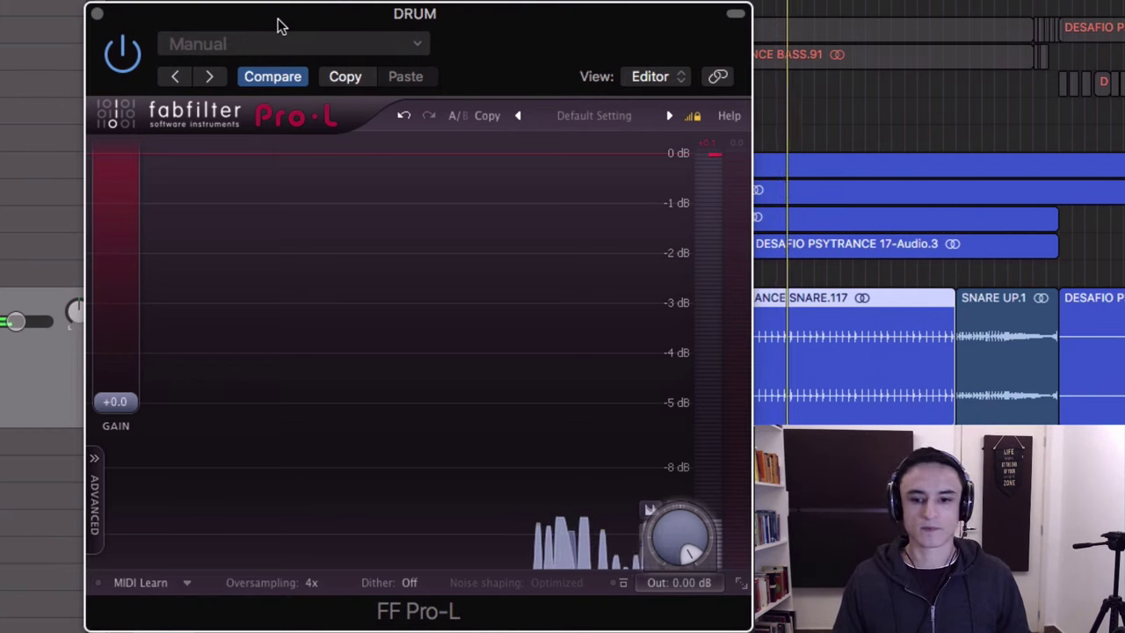
# Step: Toggle the Pro-L limiter's bypass on the DRUM channel during playback to compare the processed and unprocessed drums
pyautogui.click(130, 58)
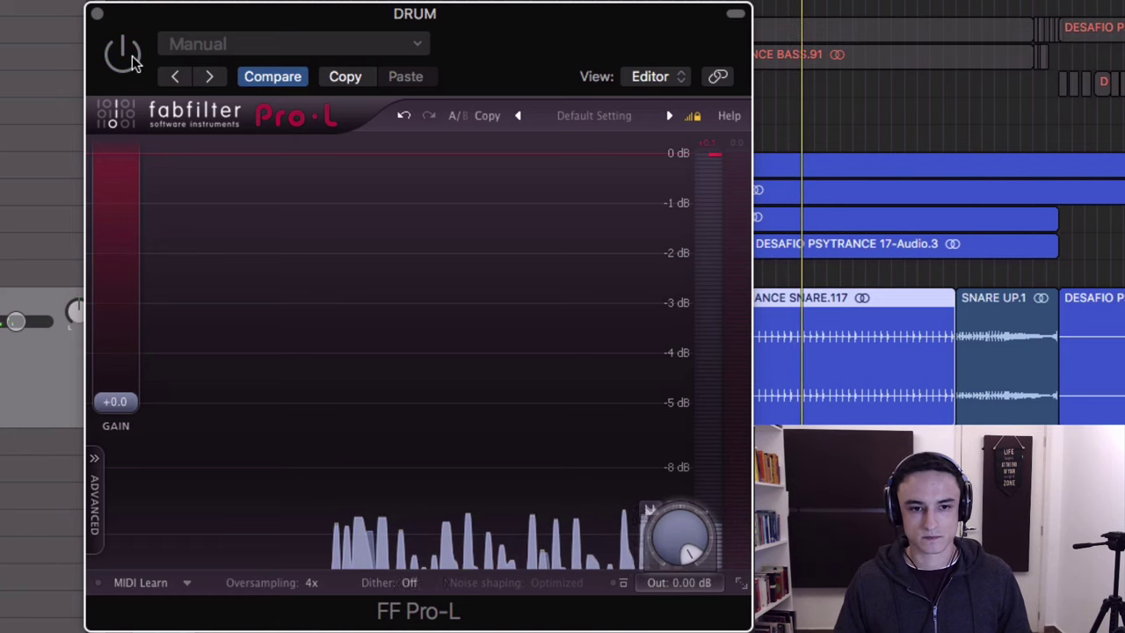
pyautogui.click(130, 58)
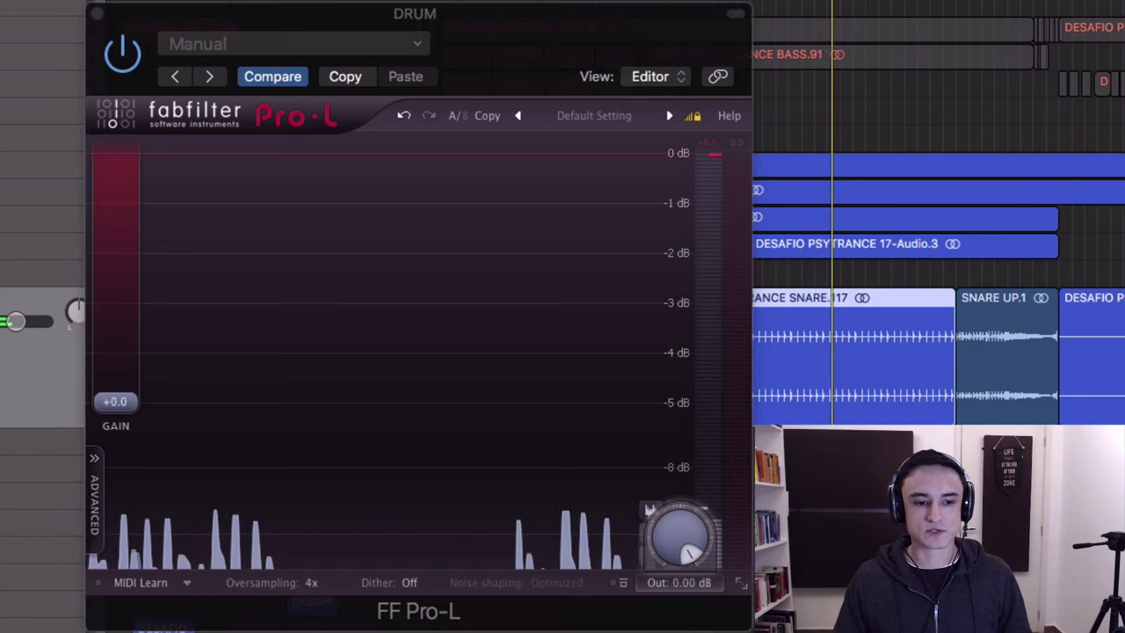
pyautogui.click(132, 64)
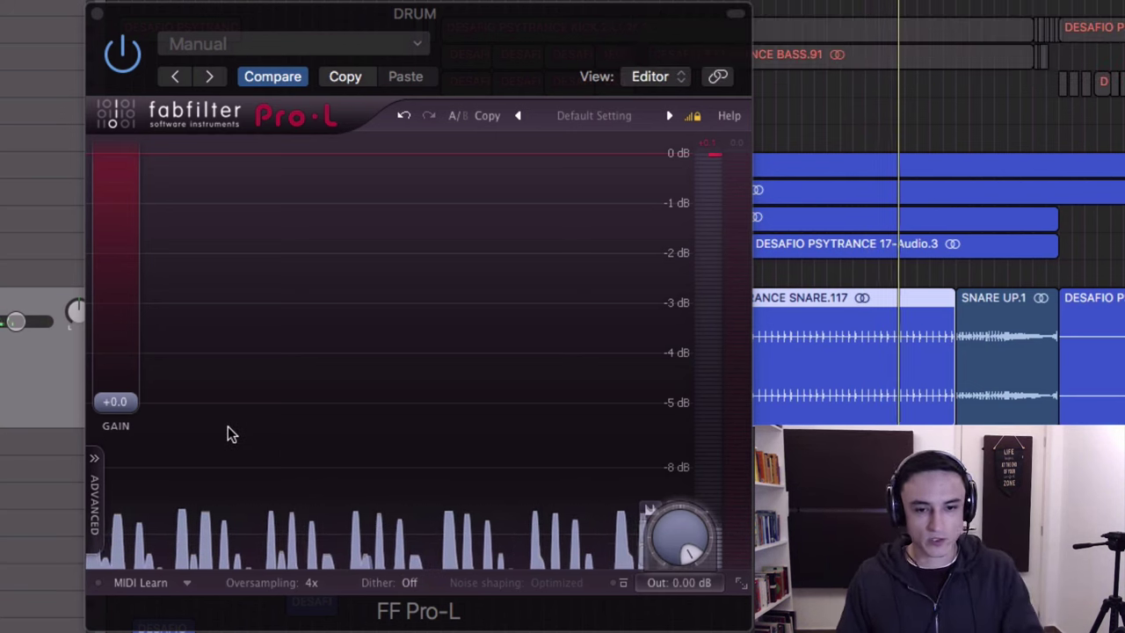
# Step: Raise the limiter's input gain in stages to about +10.3 dB while checking the drum peaks during playback
pyautogui.moveTo(138, 411); pyautogui.dragTo(133, 397)
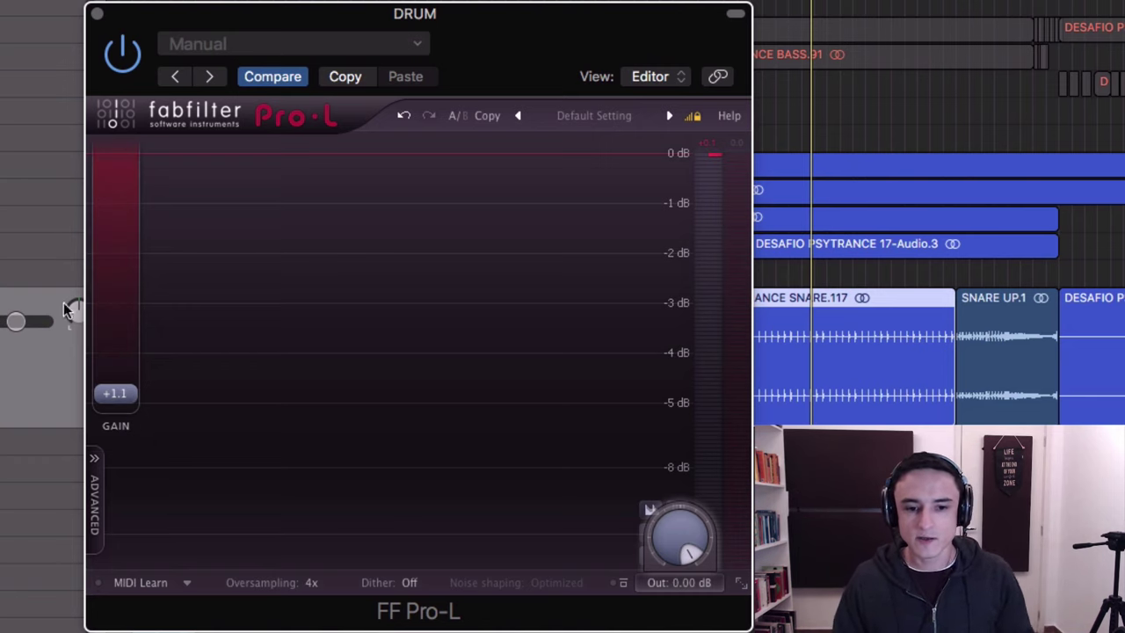
pyautogui.moveTo(123, 400)
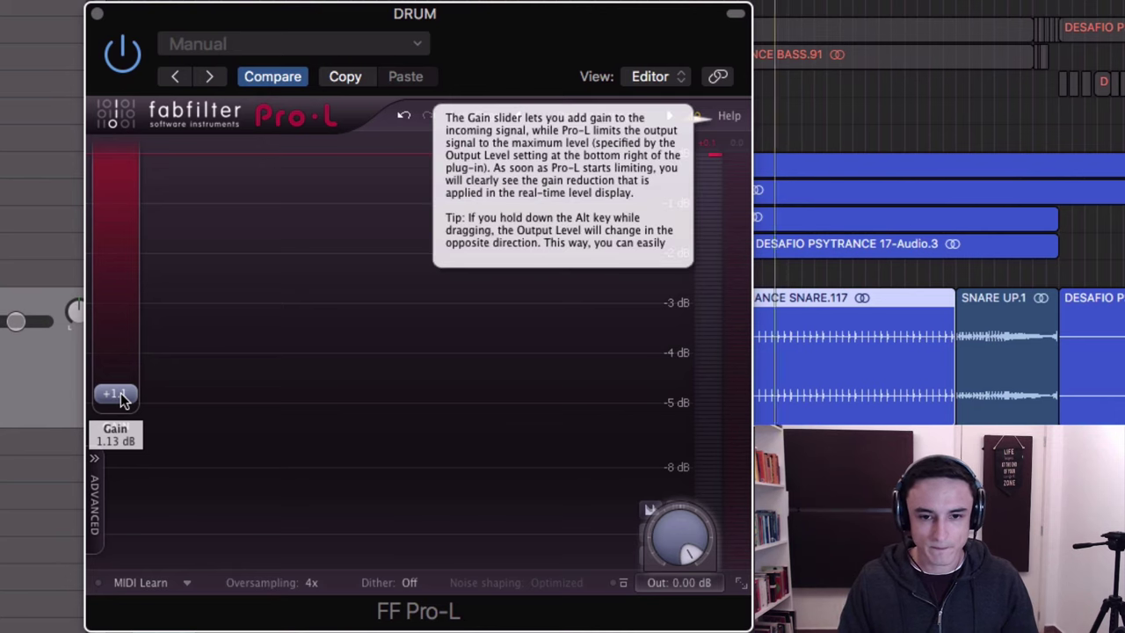
pyautogui.moveTo(123, 400); pyautogui.dragTo(128, 355)
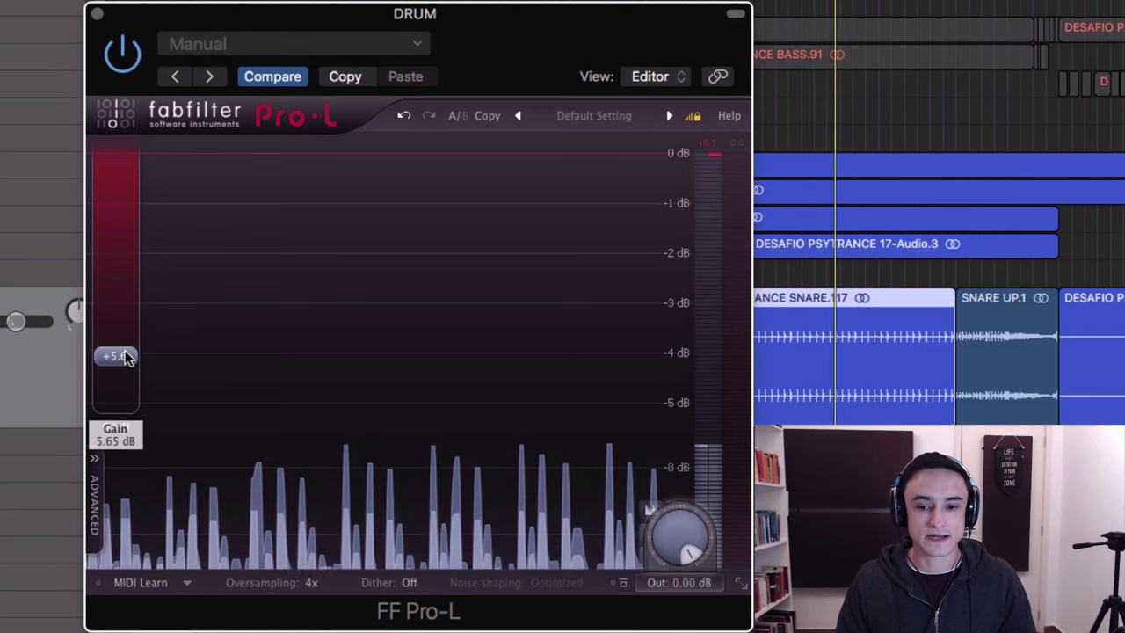
pyautogui.press('space')
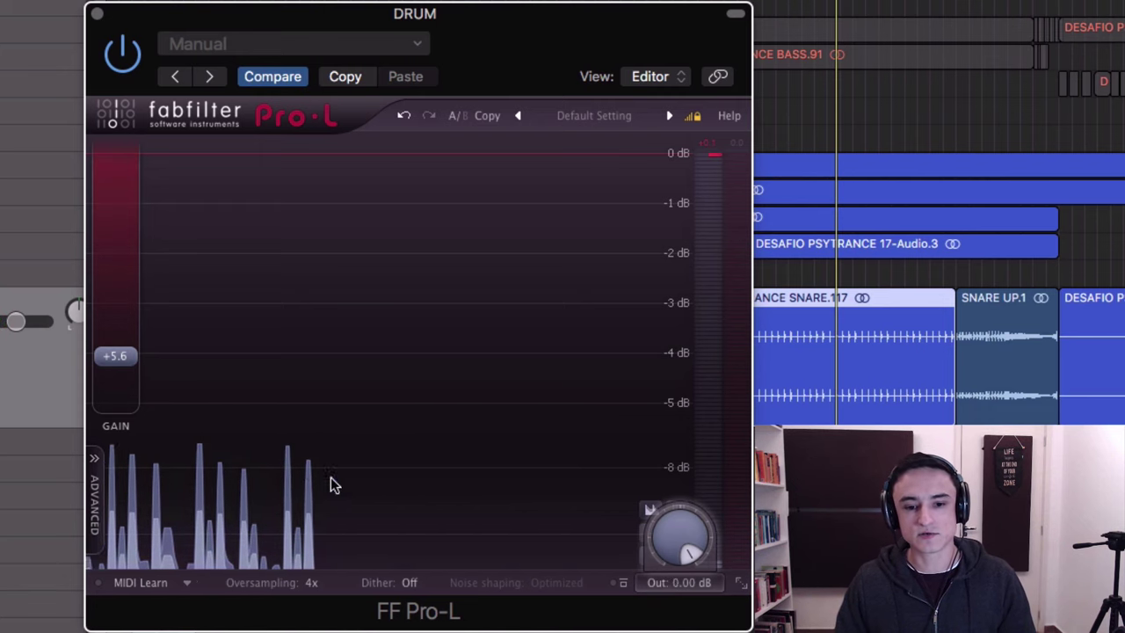
pyautogui.moveTo(130, 359)
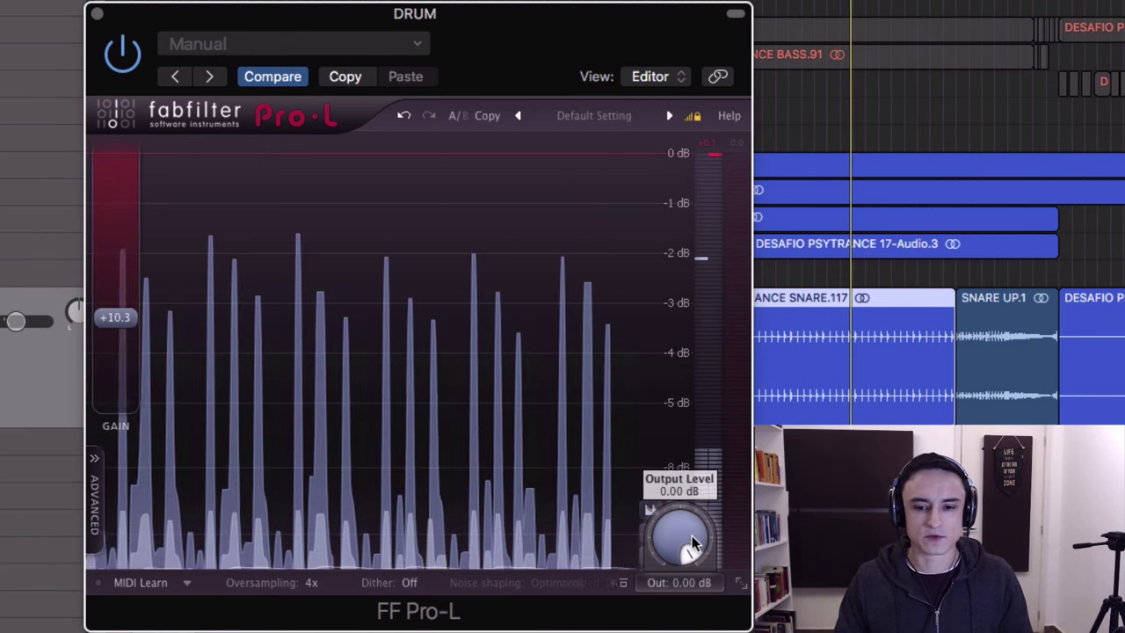
# Step: Set the limiter's output level to -0.10 dB
pyautogui.moveTo(692, 535); pyautogui.dragTo(683, 594)
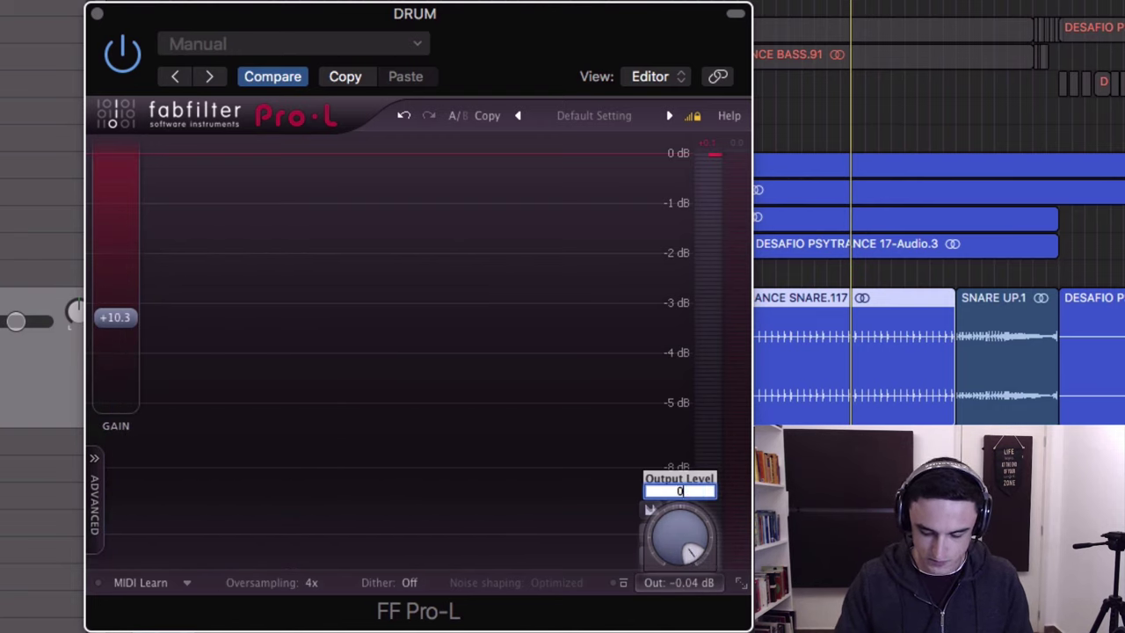
pyautogui.press('Return')
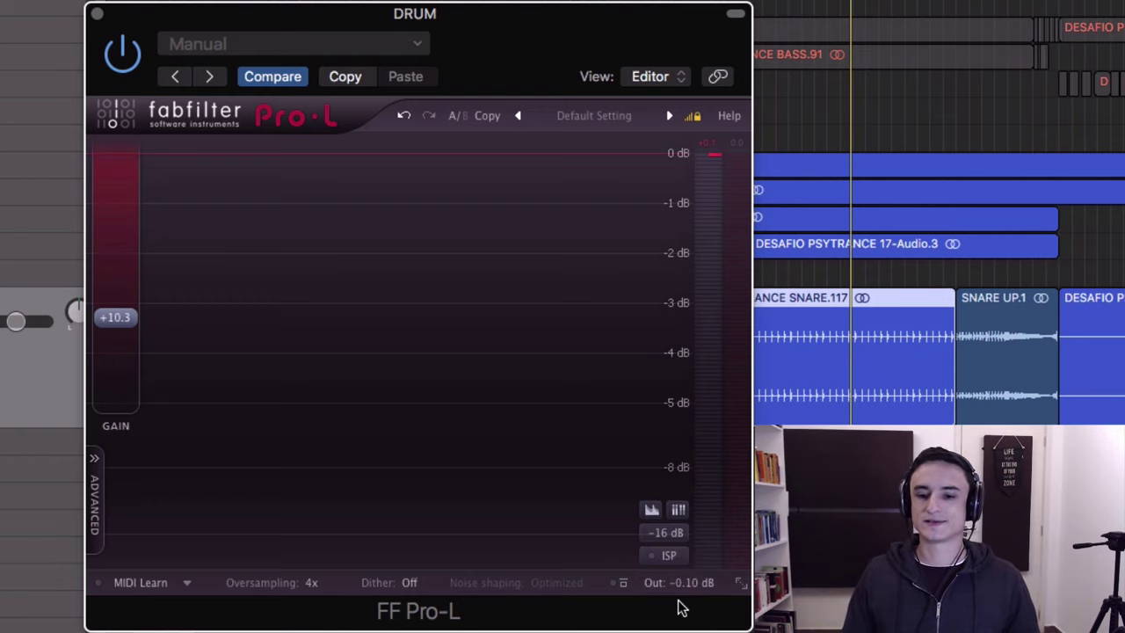
pyautogui.moveTo(701, 595)
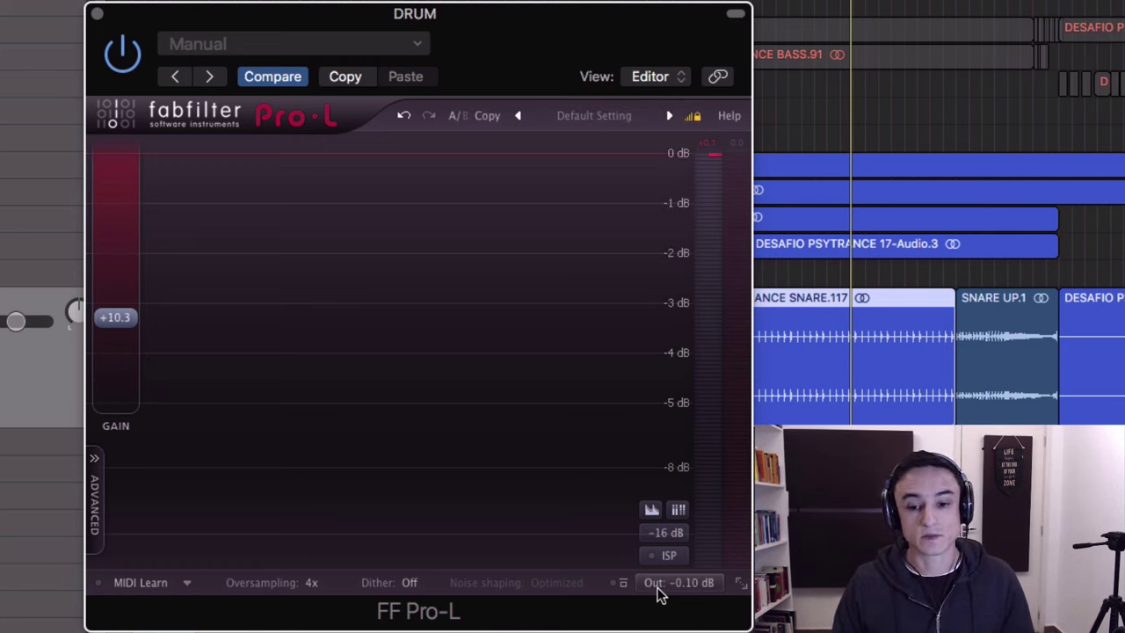
# Step: Play the drums and raise the limiter's gain to about +13.5 dB so the peaks are limited
pyautogui.press('space')
pyautogui.moveTo(115, 317); pyautogui.dragTo(123, 292)
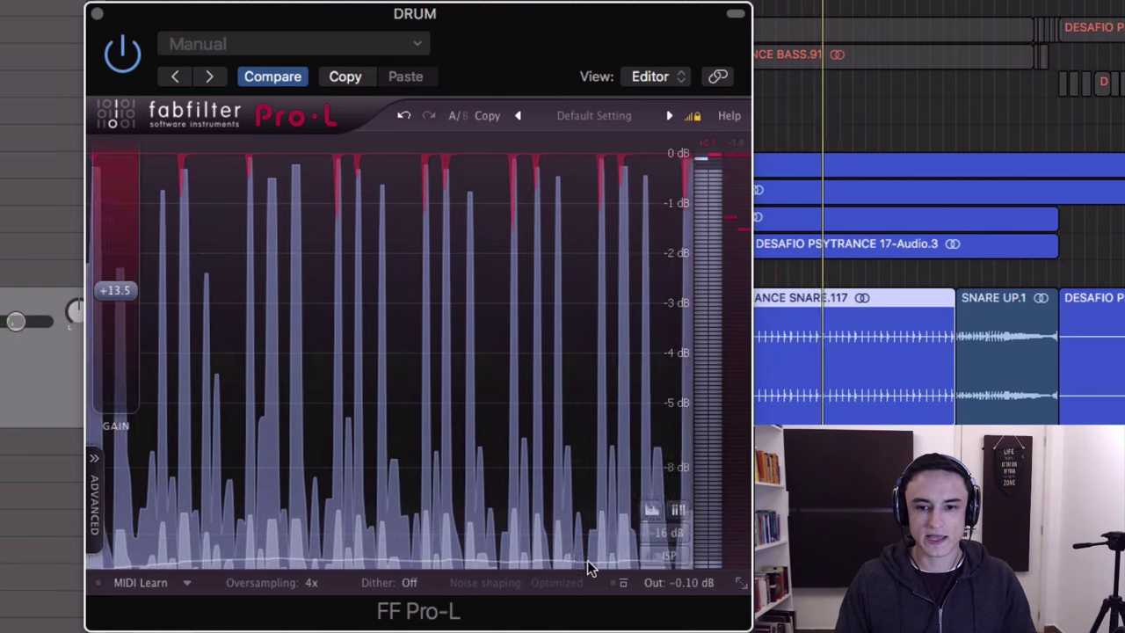
pyautogui.press('space')
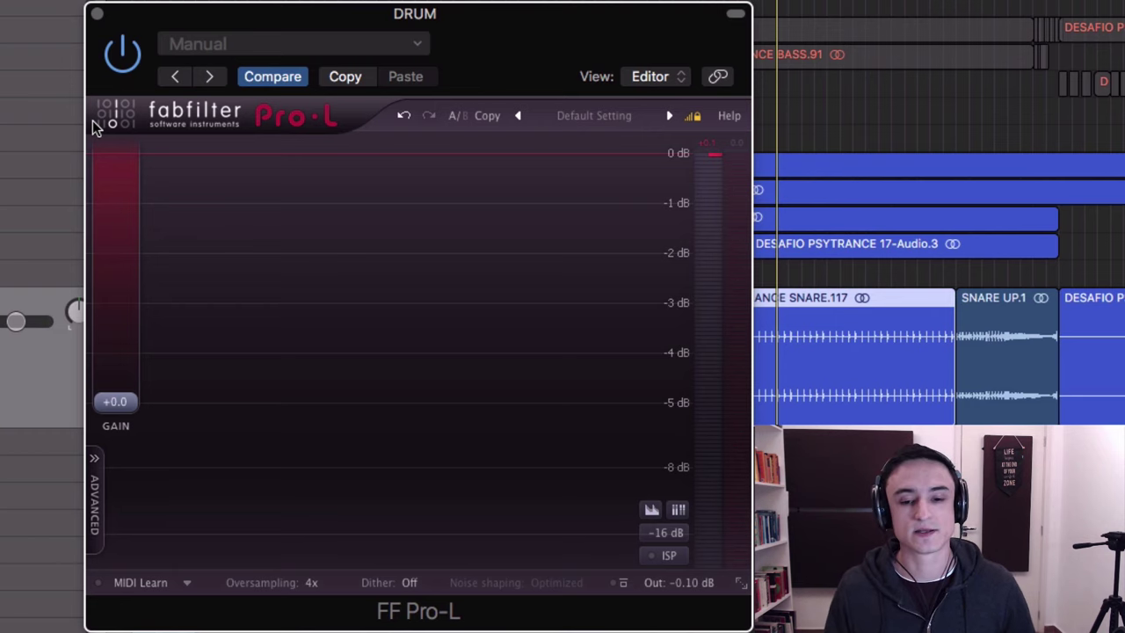
# Step: Raise the limiter's gain to about +14.7 dB with the linked output level lowered to about -11.74 dB, using the opposite-direction adjustment
pyautogui.moveTo(669, 467)
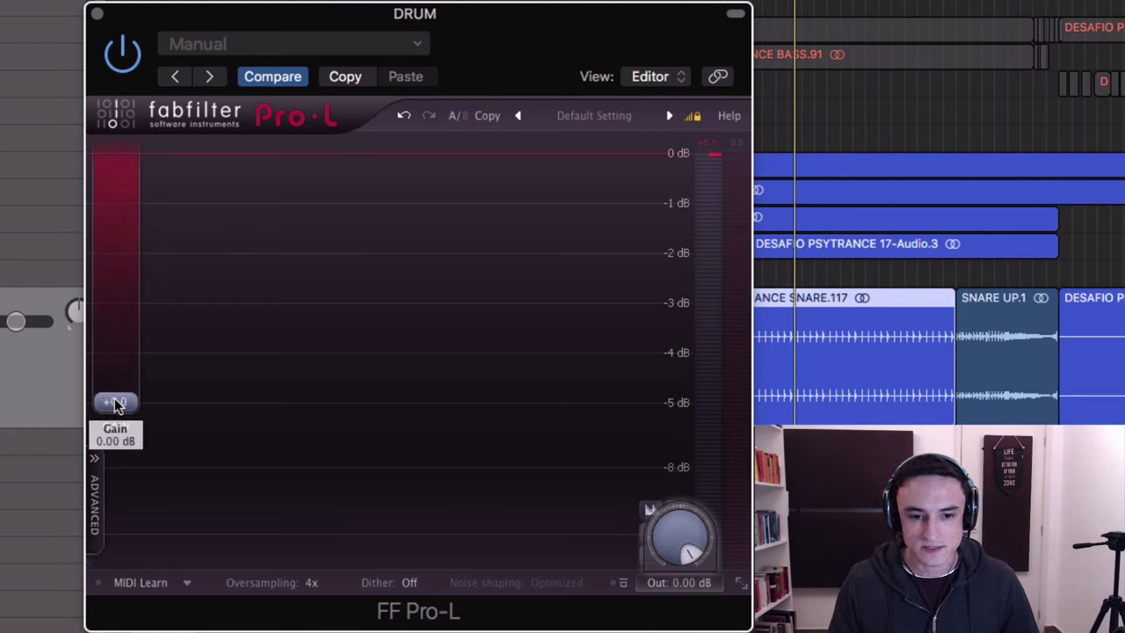
pyautogui.moveTo(119, 404)
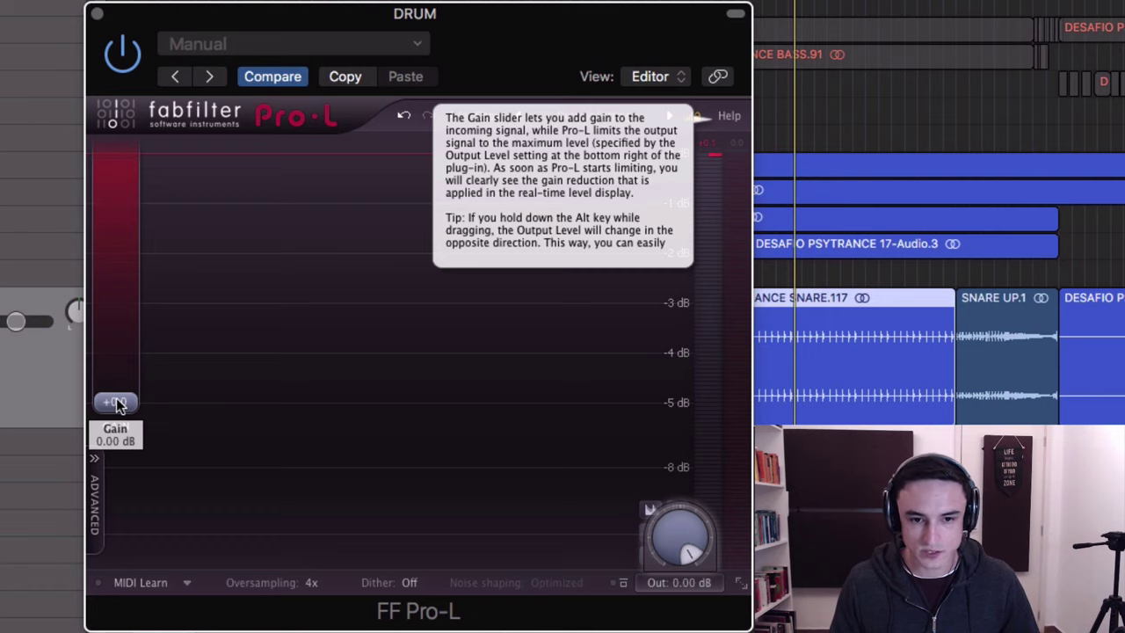
pyautogui.moveTo(118, 404); pyautogui.dragTo(119, 393)
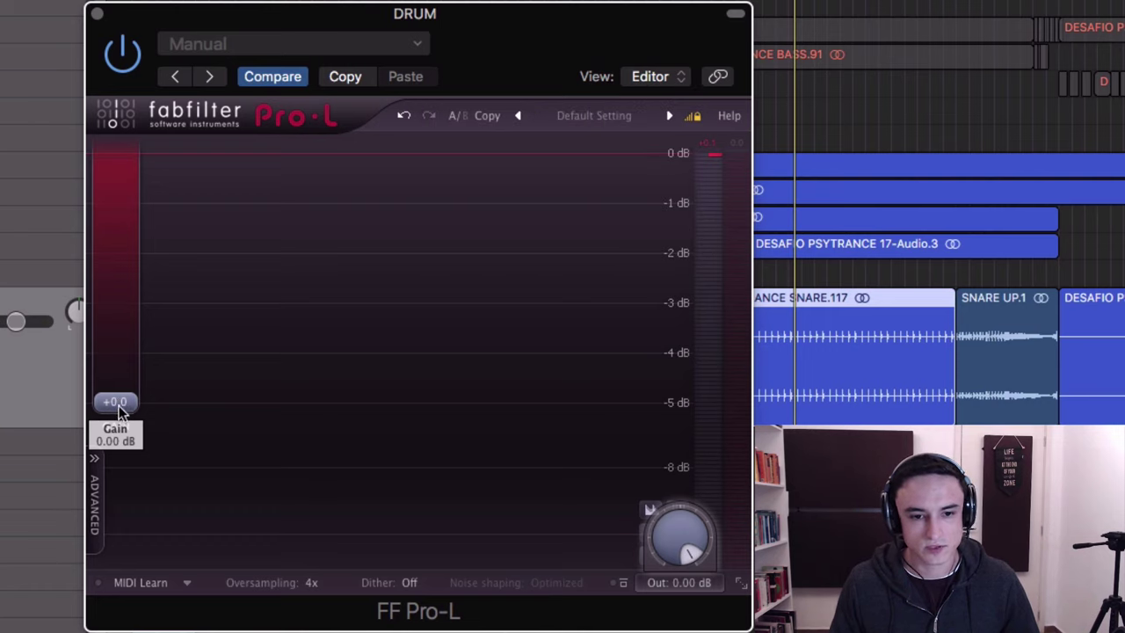
pyautogui.moveTo(115, 405); pyautogui.dragTo(118, 389)
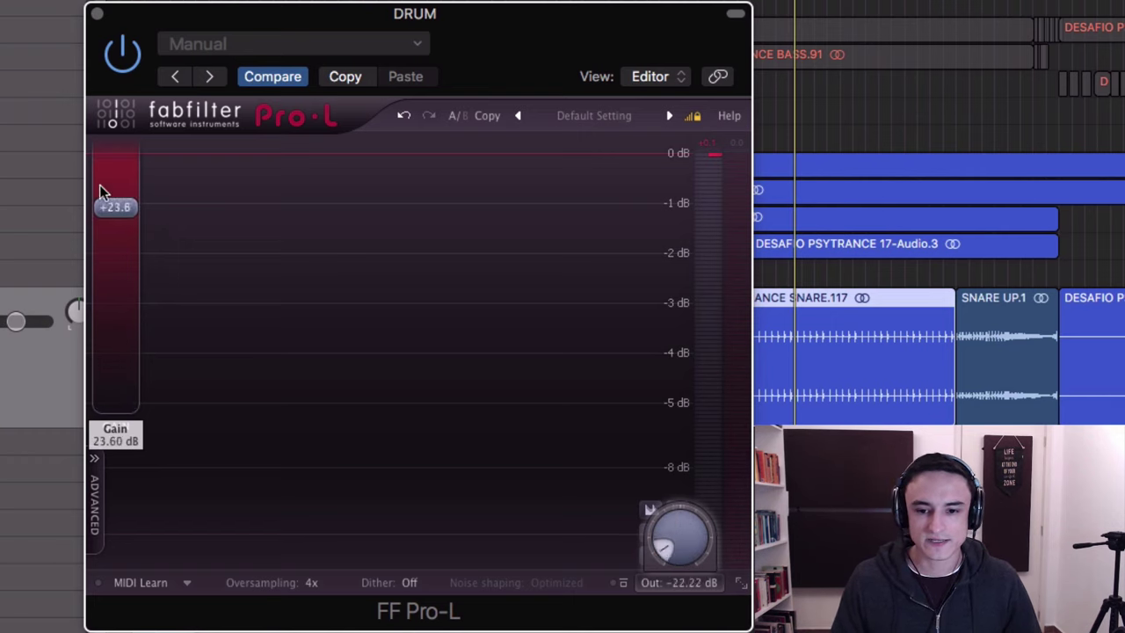
pyautogui.moveTo(119, 323); pyautogui.dragTo(118, 410)
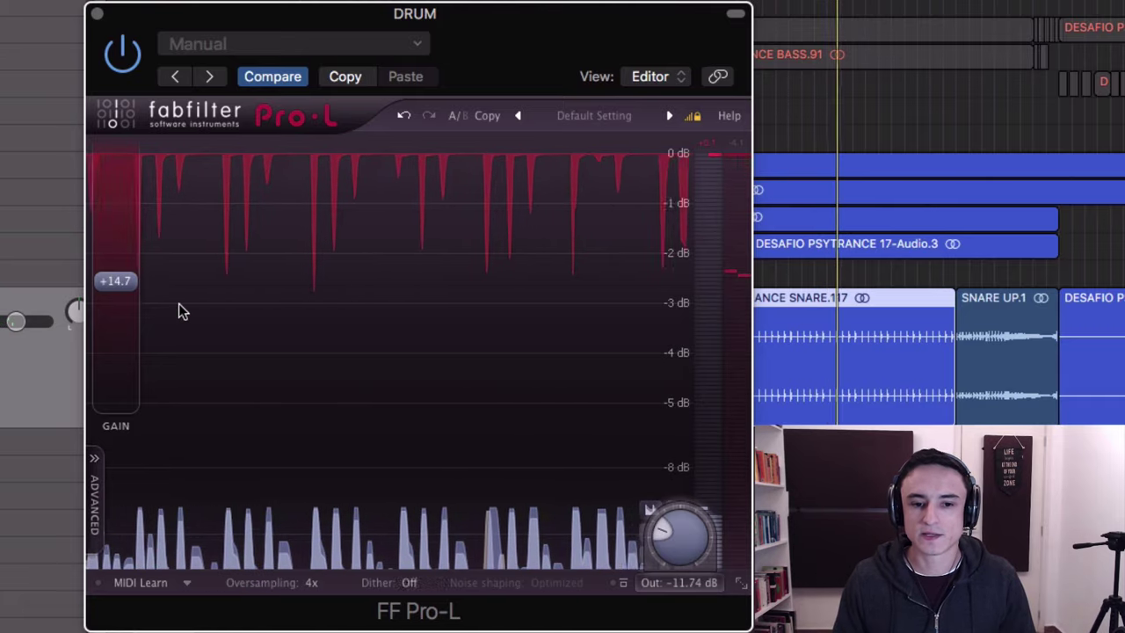
pyautogui.moveTo(114, 282)
pyautogui.moveTo(113, 286)
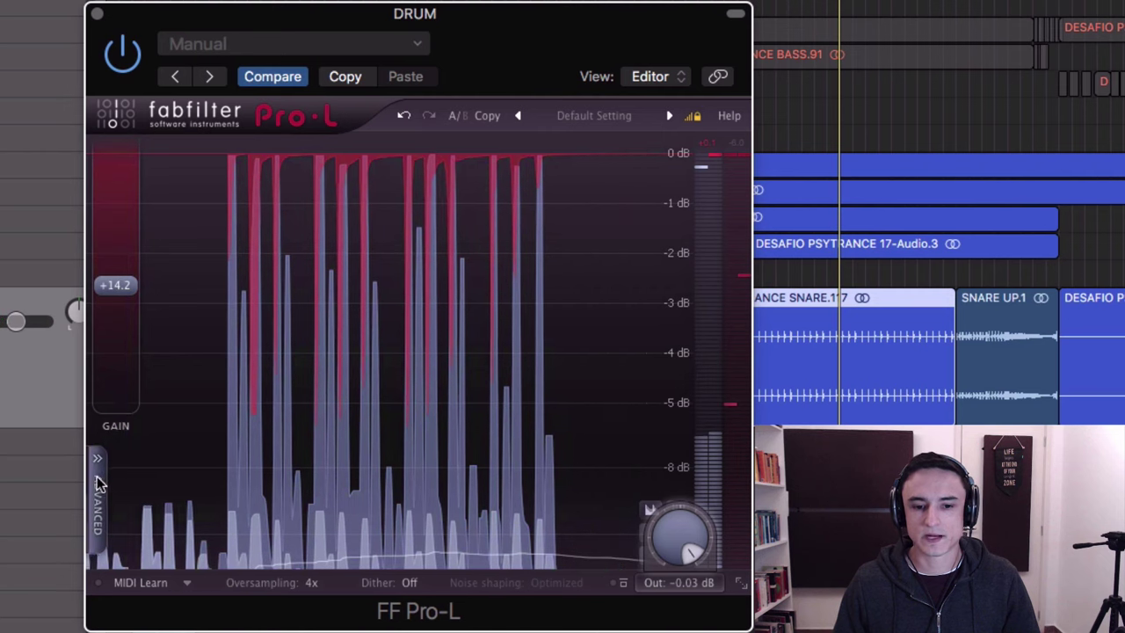
# Step: Show the advanced settings, choose the Transparent style, and play the drums with 15.31 dB gain and -15.31 dB output
pyautogui.click(99, 483)
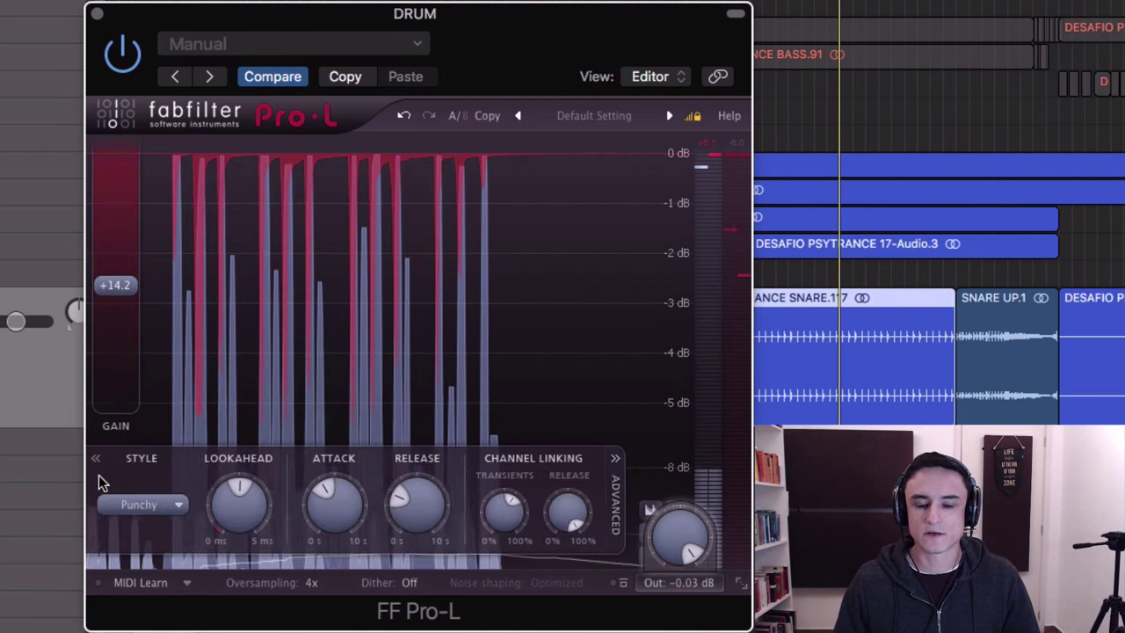
pyautogui.click(136, 504)
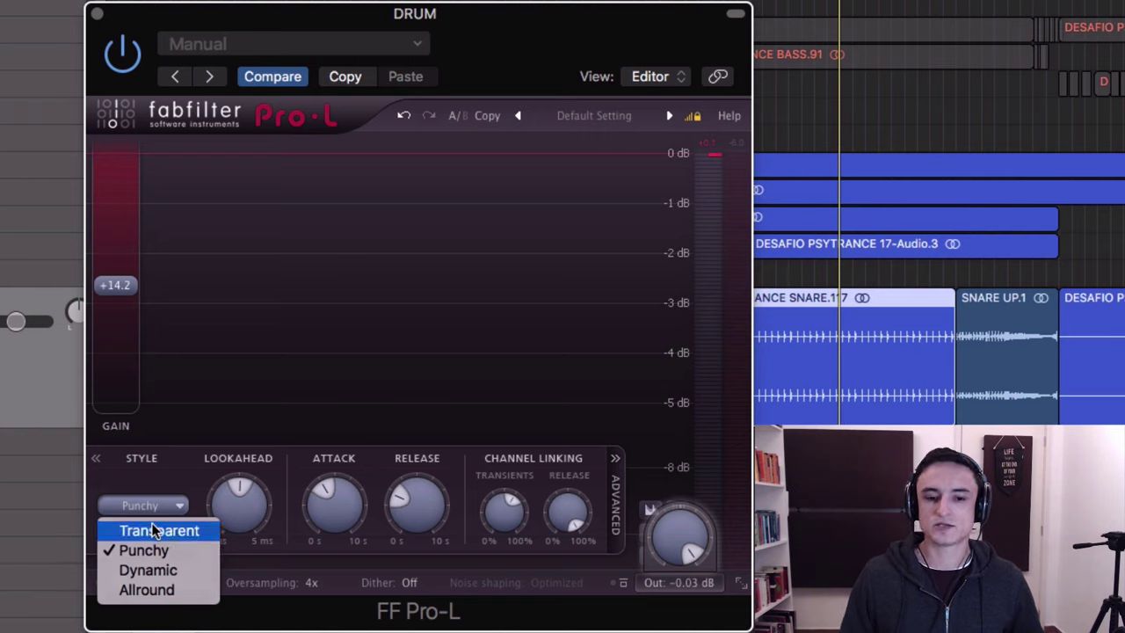
pyautogui.click(154, 530)
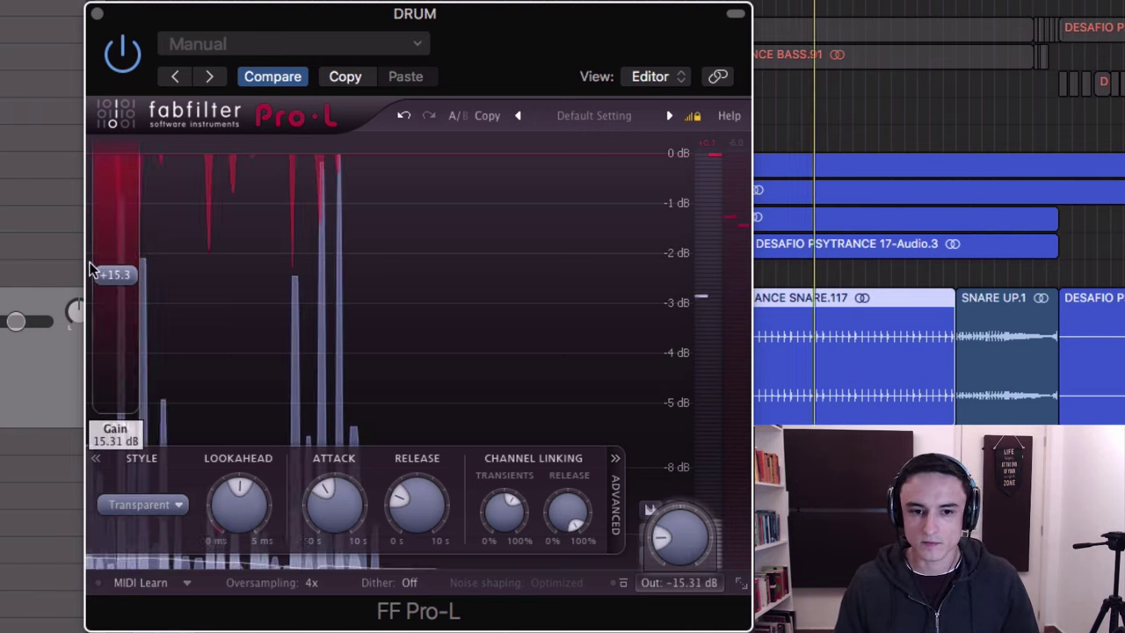
pyautogui.press('space')
pyautogui.moveTo(115, 277)
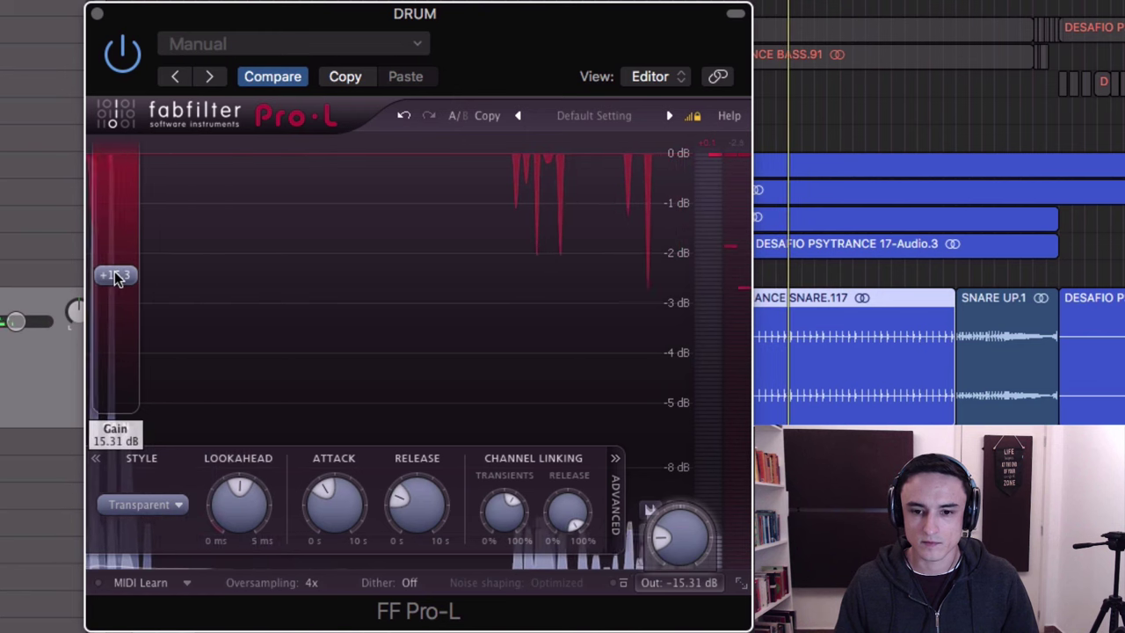
# Step: Change the limiting style to Punchy and raise the output level to about -10.72 dB
pyautogui.click(159, 503)
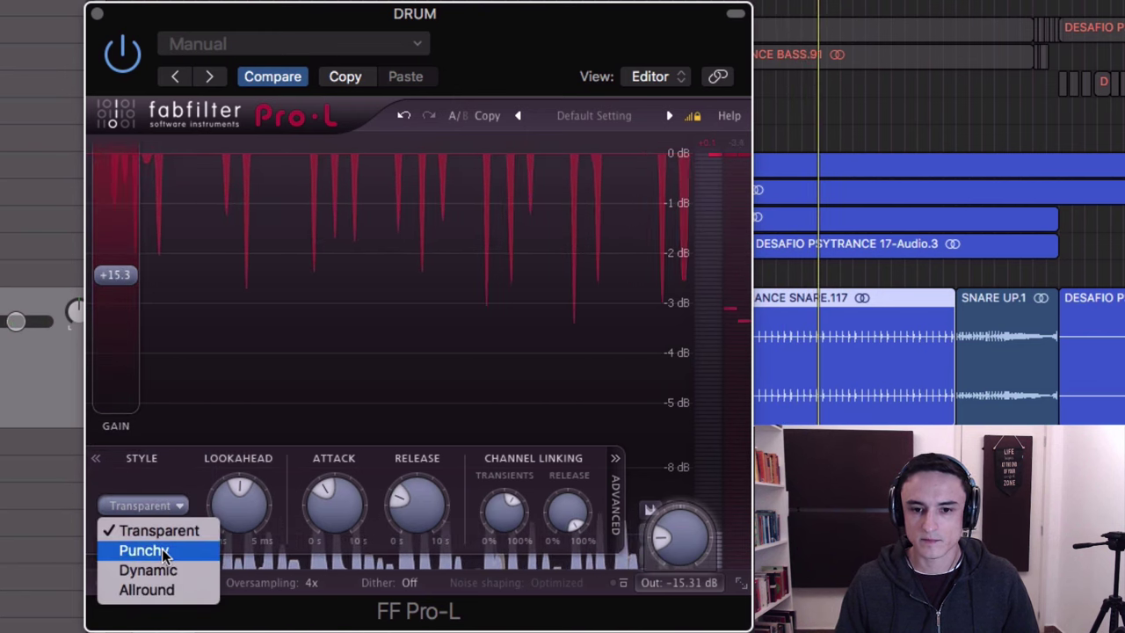
pyautogui.click(161, 550)
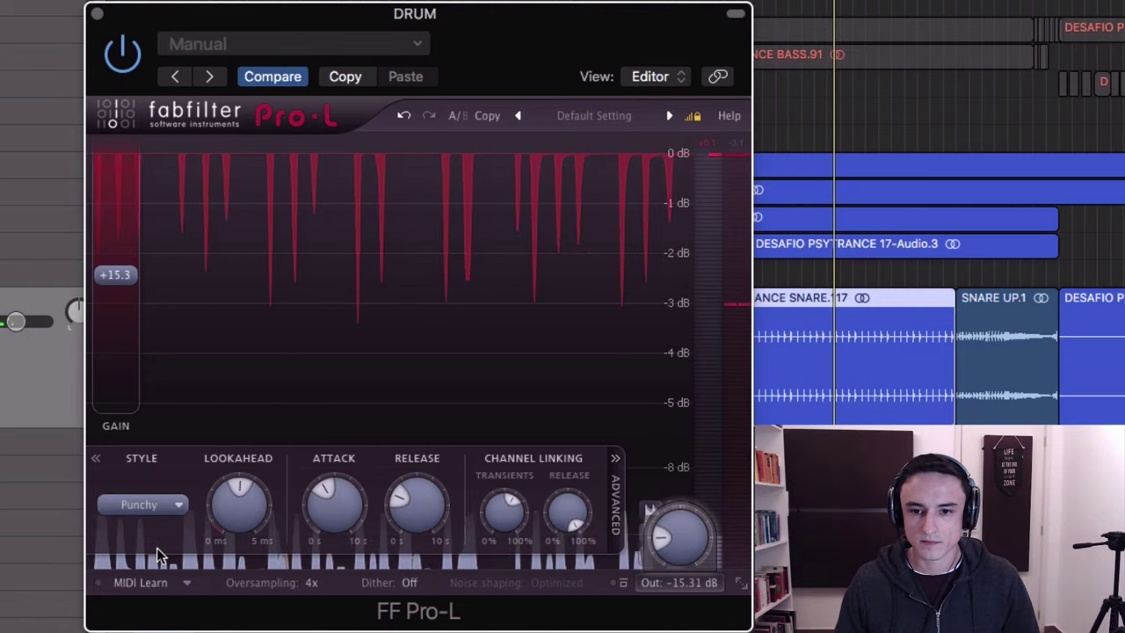
pyautogui.moveTo(673, 532); pyautogui.dragTo(688, 507)
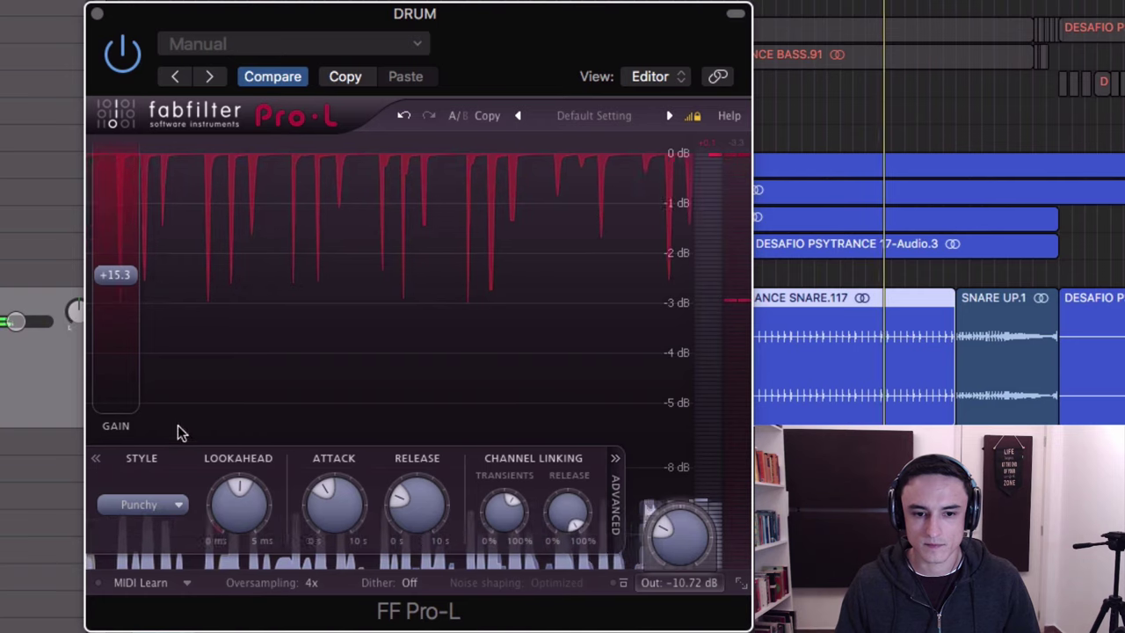
# Step: Apply the Transparent style and then the Dynamic style during playback to compare their limiting
pyautogui.click(145, 504)
pyautogui.click(168, 533)
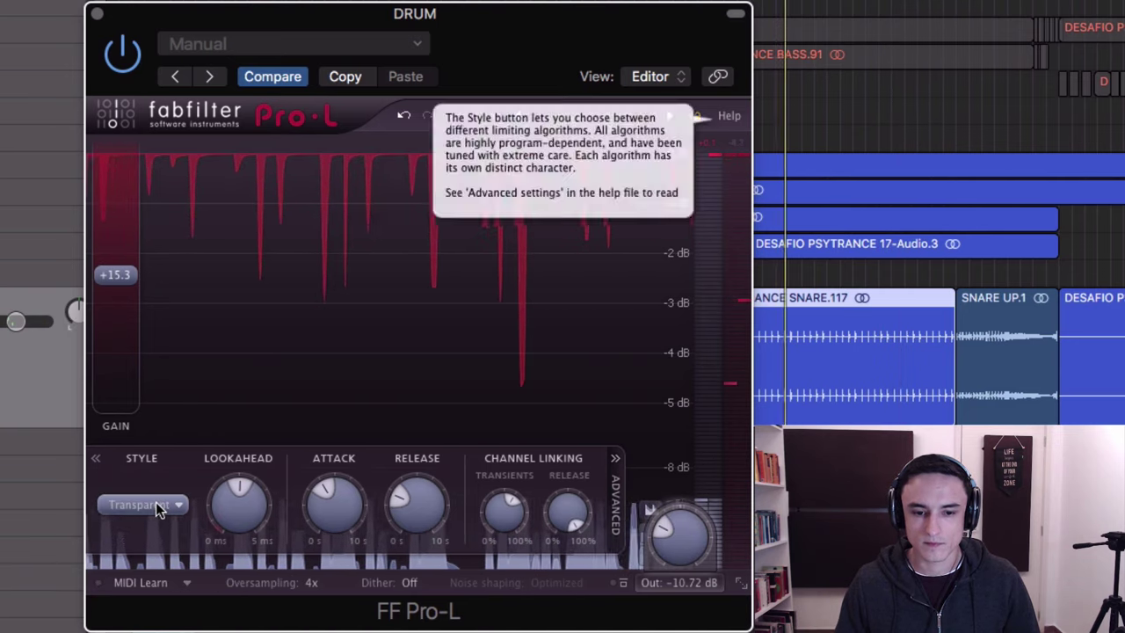
pyautogui.click(156, 505)
pyautogui.click(165, 571)
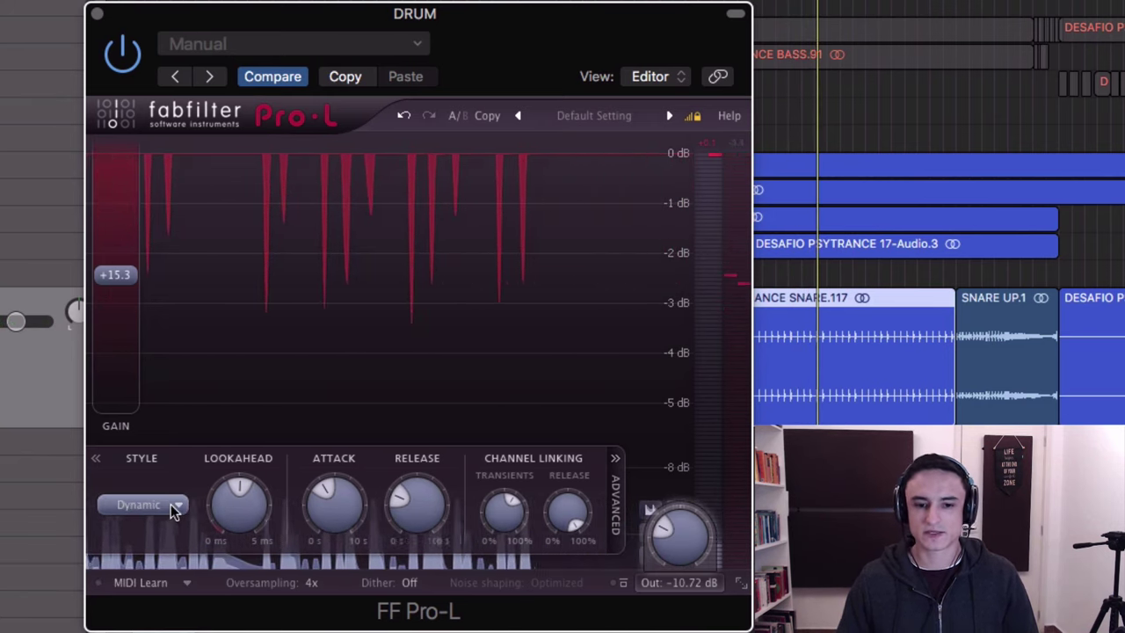
# Step: Change the limiting style to Allround and play the drums through it
pyautogui.click(170, 504)
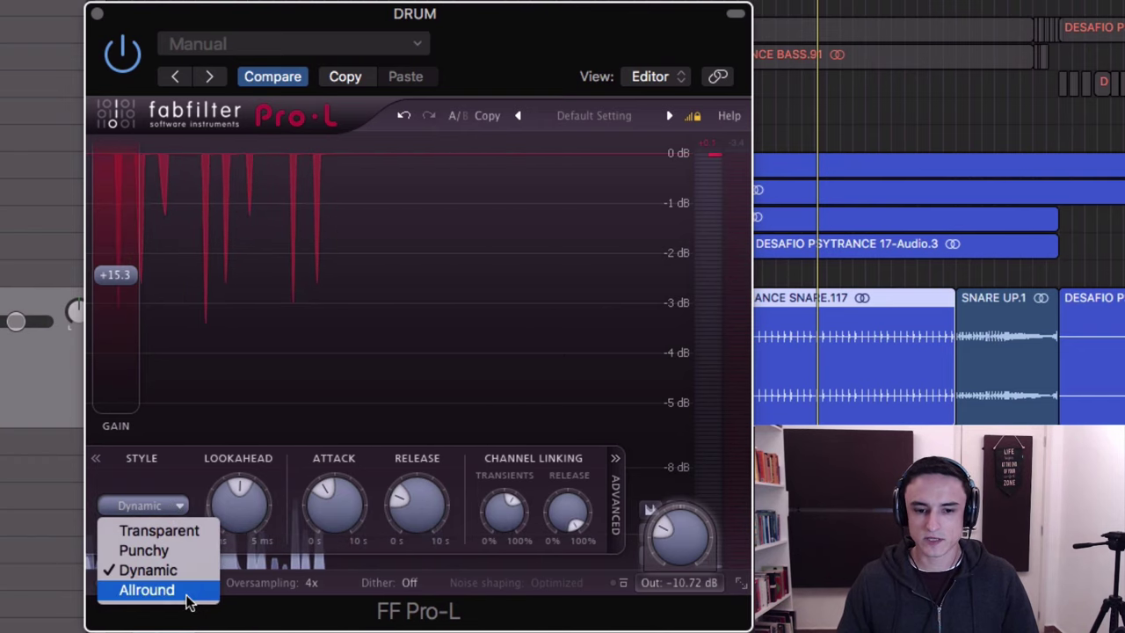
pyautogui.click(188, 593)
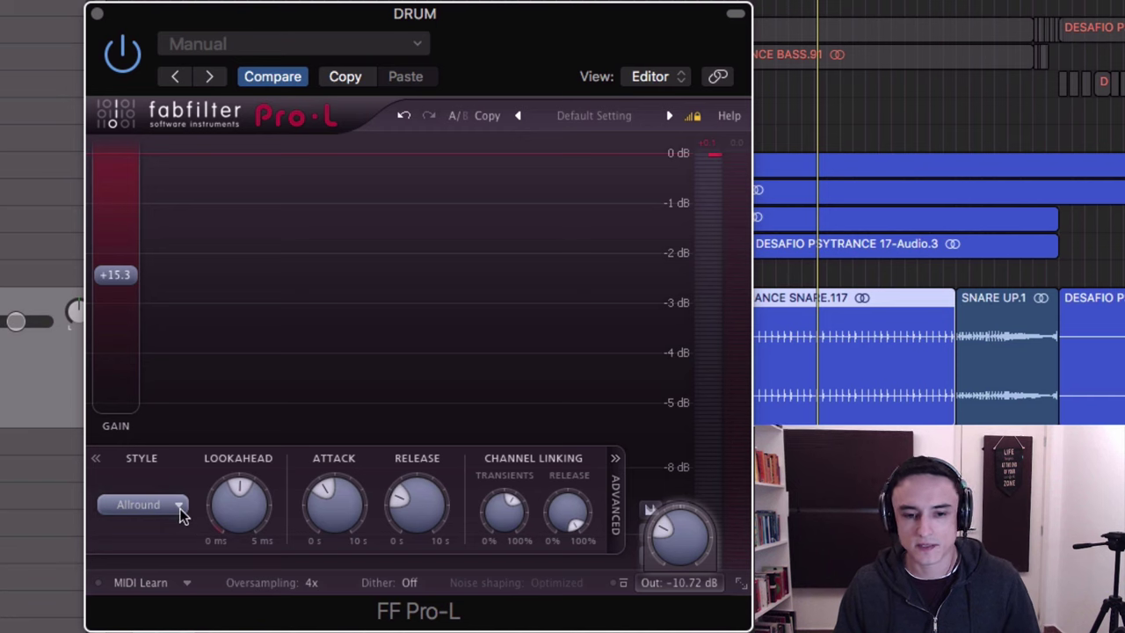
pyautogui.press('space')
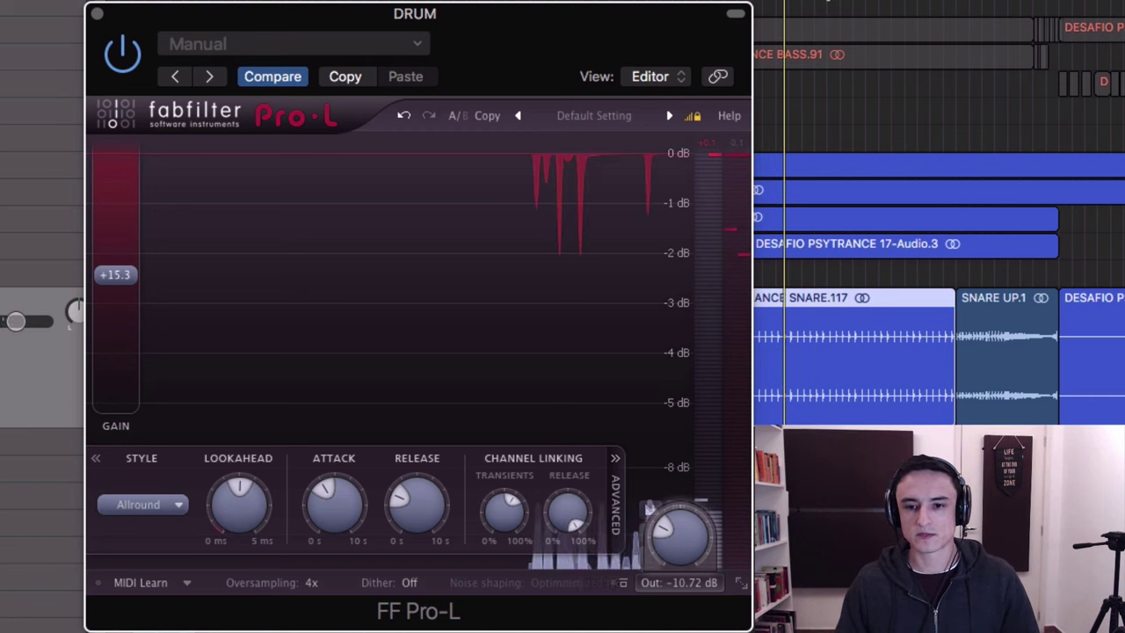
pyautogui.click(731, 117)
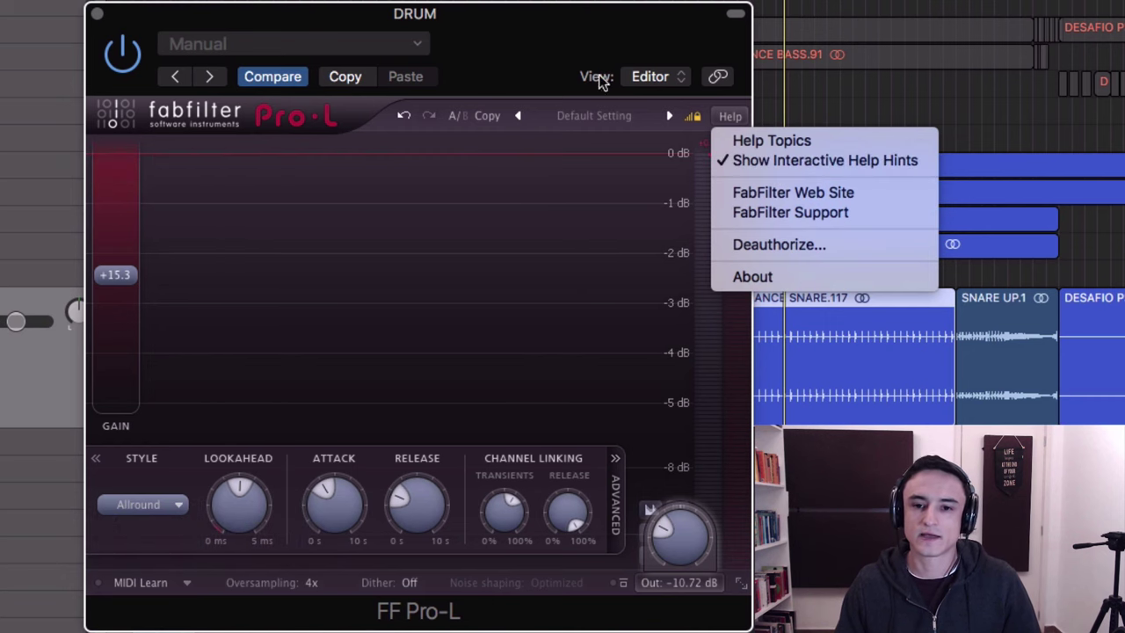
pyautogui.click(580, 51)
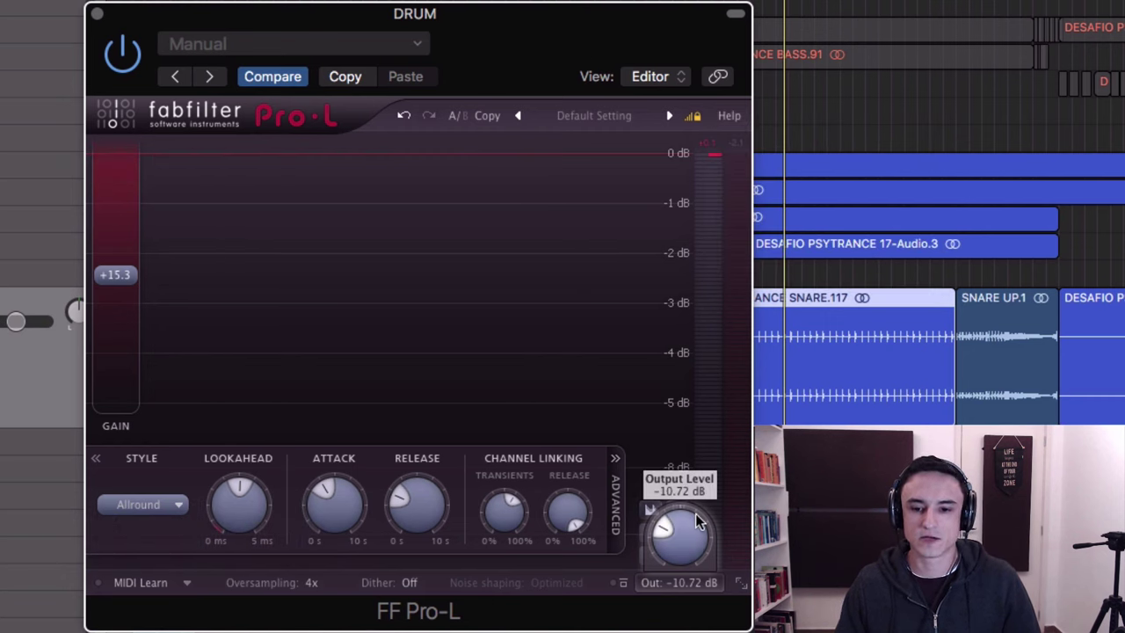
pyautogui.moveTo(697, 522)
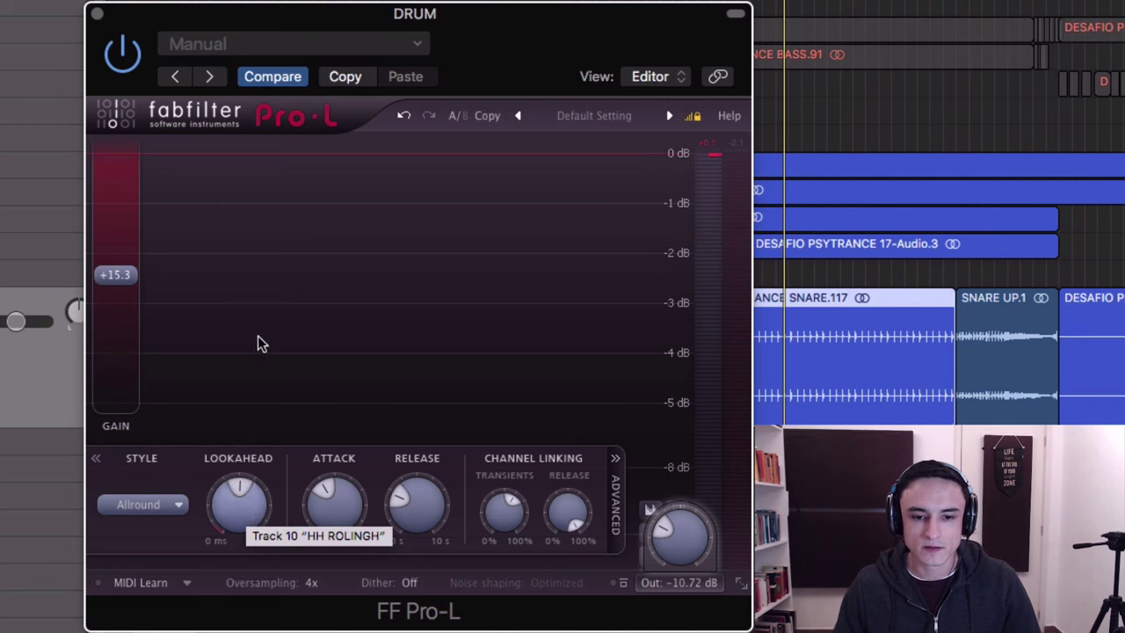
# Step: Change the limiting style to Punchy and set the lookahead to about 0.25 ms
pyautogui.click(174, 505)
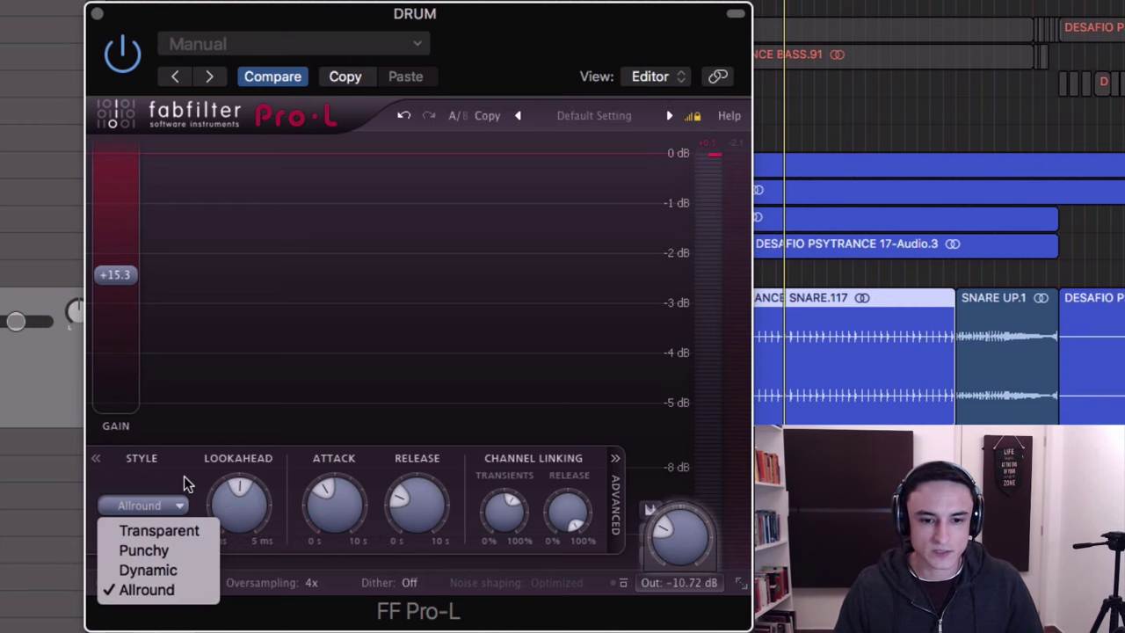
pyautogui.click(139, 551)
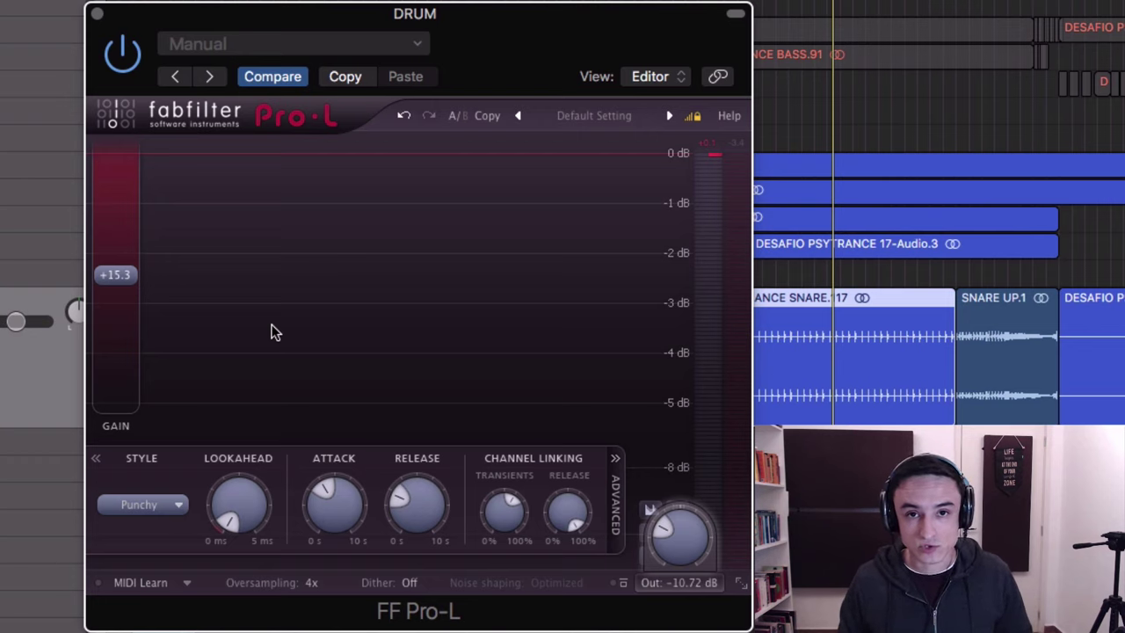
pyautogui.moveTo(238, 501)
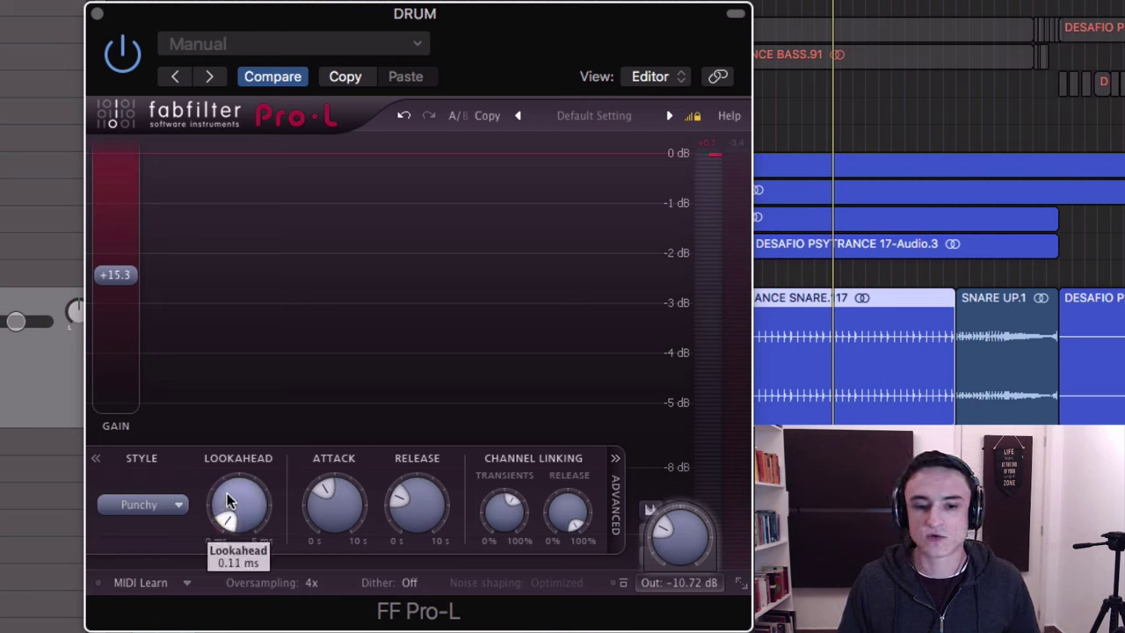
pyautogui.moveTo(227, 493); pyautogui.dragTo(220, 487)
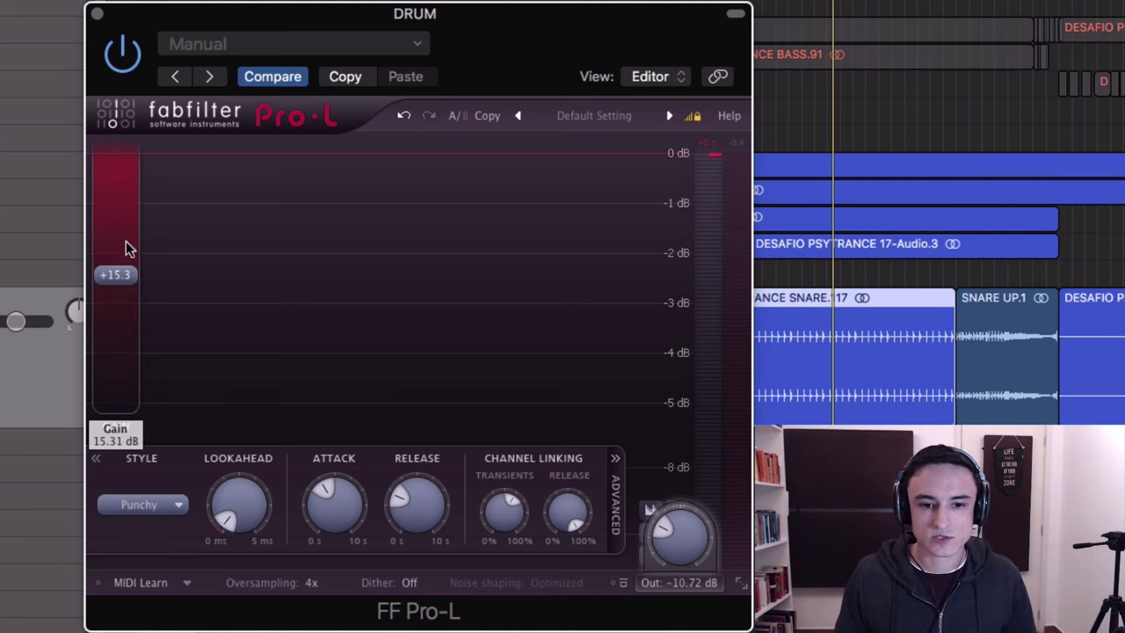
# Step: Raise the gain to 30 dB and increase the lookahead to the middle of its range while the drums play
pyautogui.moveTo(109, 275)
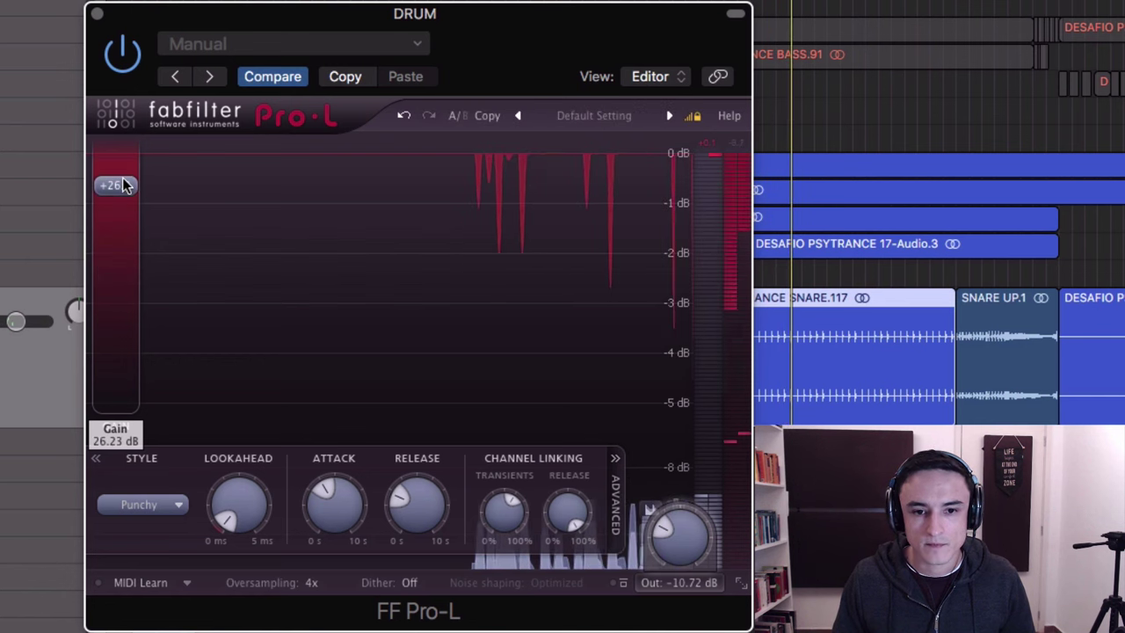
pyautogui.moveTo(124, 184); pyautogui.dragTo(124, 132)
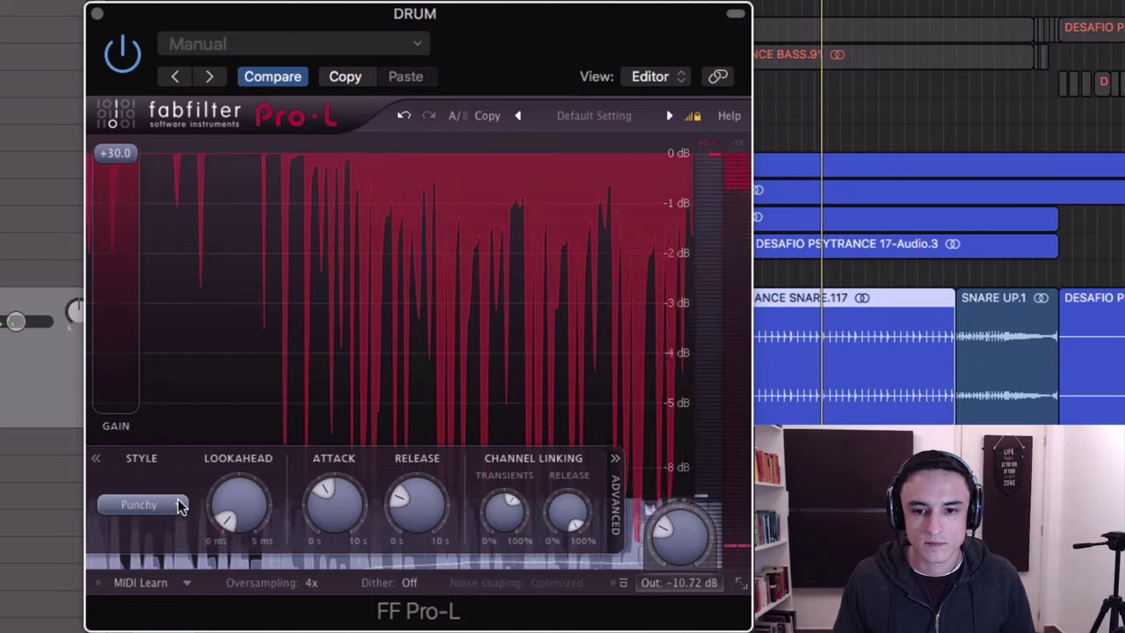
pyautogui.moveTo(244, 513)
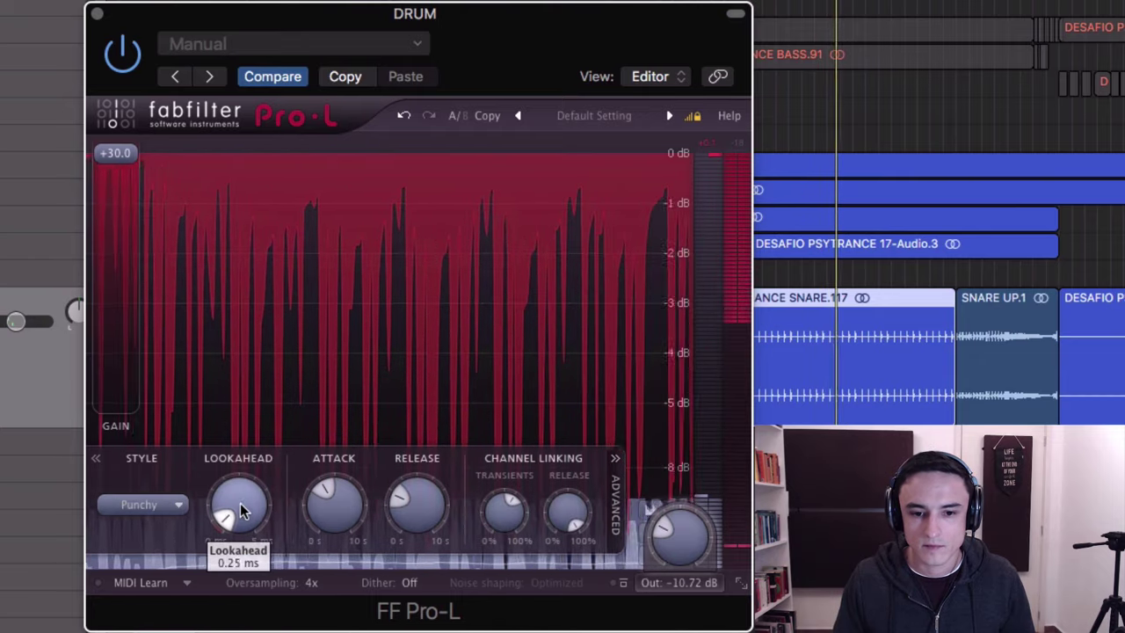
pyautogui.moveTo(240, 506); pyautogui.dragTo(227, 341)
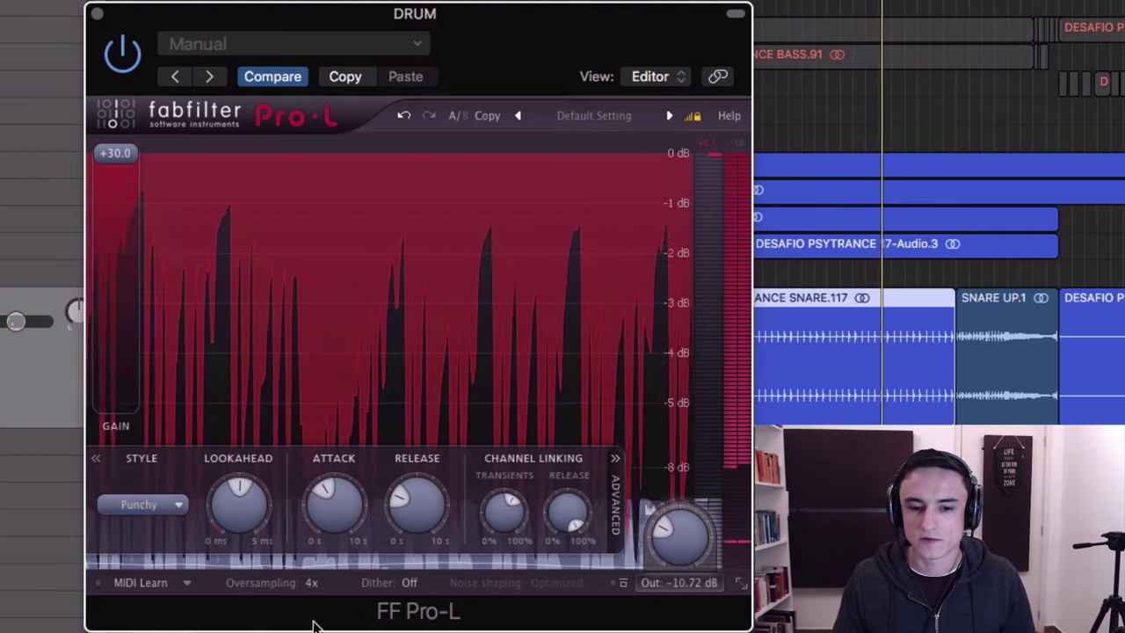
pyautogui.moveTo(246, 520)
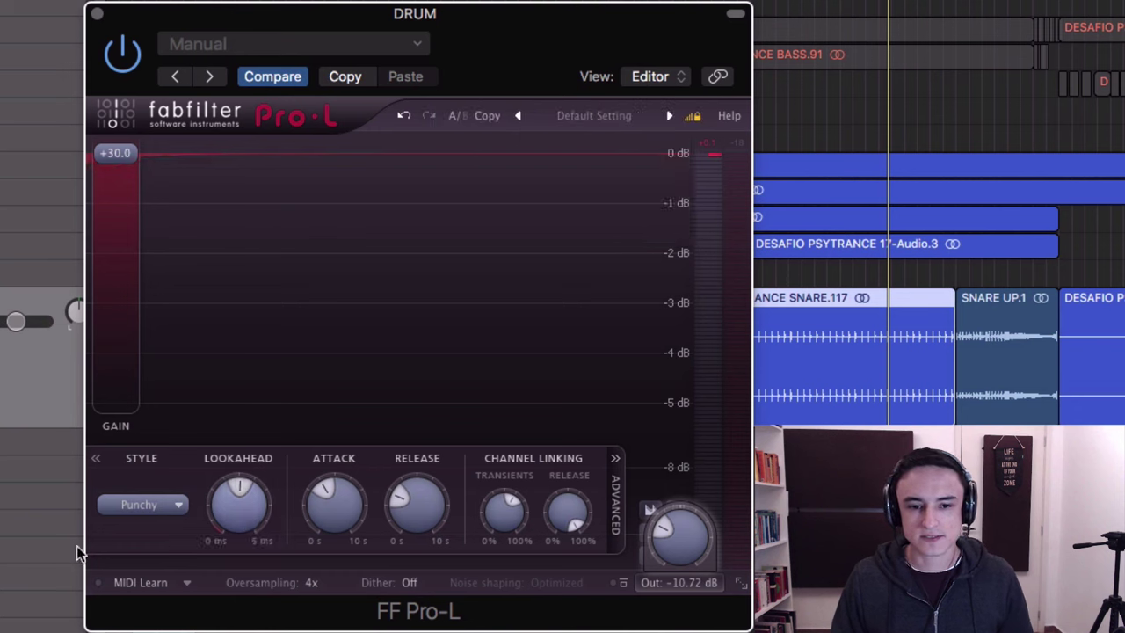
# Step: Return the drum limiter's gain to 0 dB during playback and switch to the Pro-L on the Stereo Out
pyautogui.press('space')
pyautogui.moveTo(114, 152); pyautogui.dragTo(114, 402)
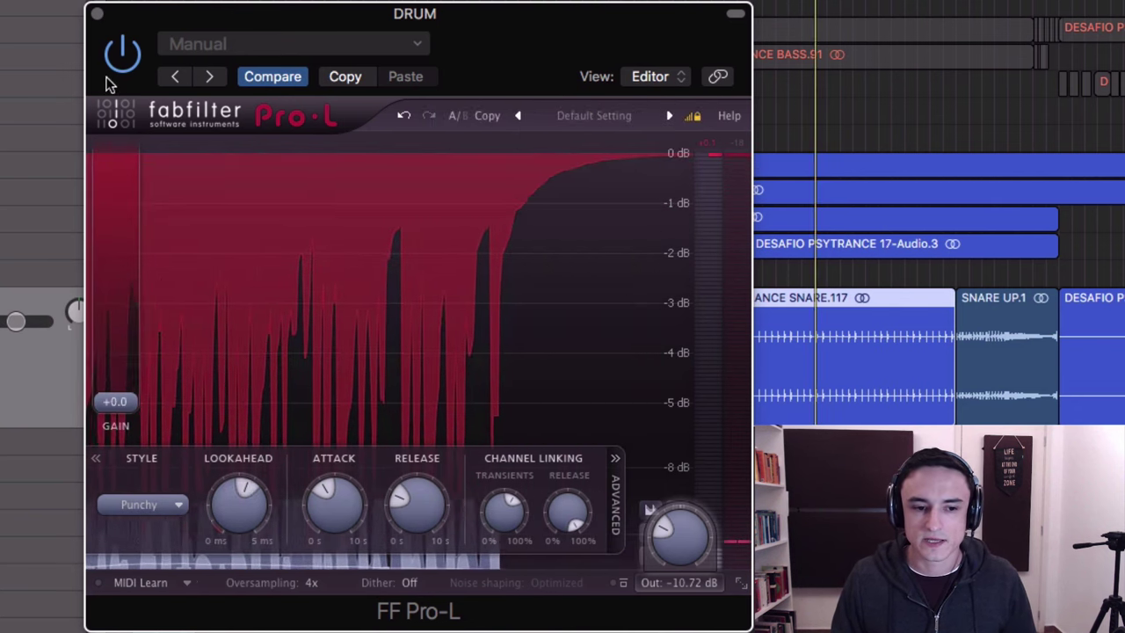
pyautogui.scroll(-15, 938, 212)
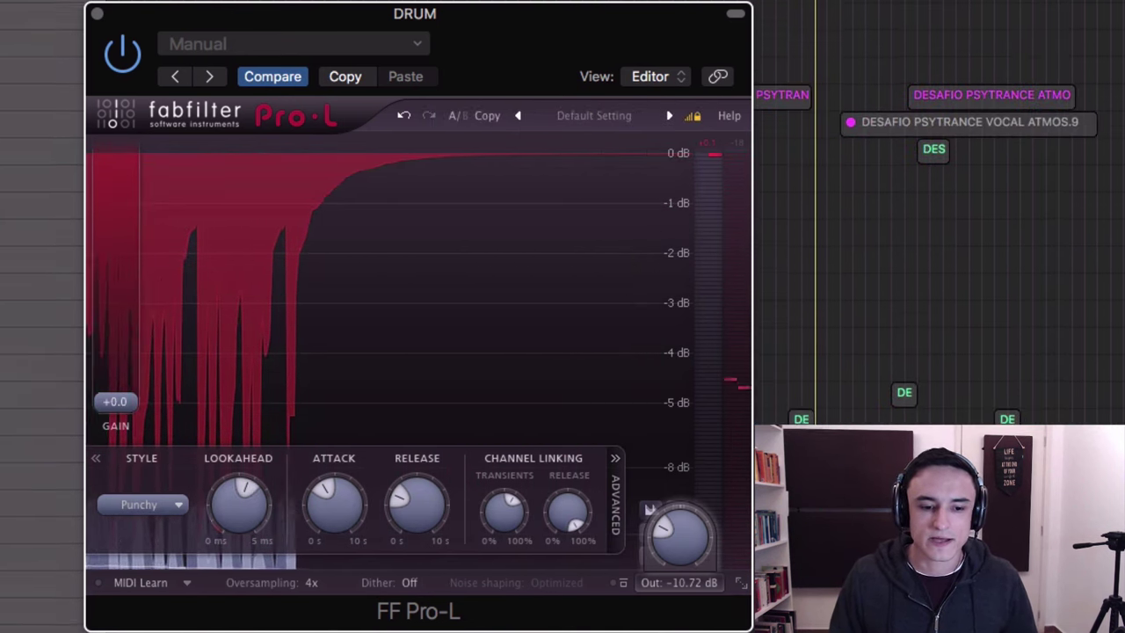
pyautogui.scroll(-5, 939, 213)
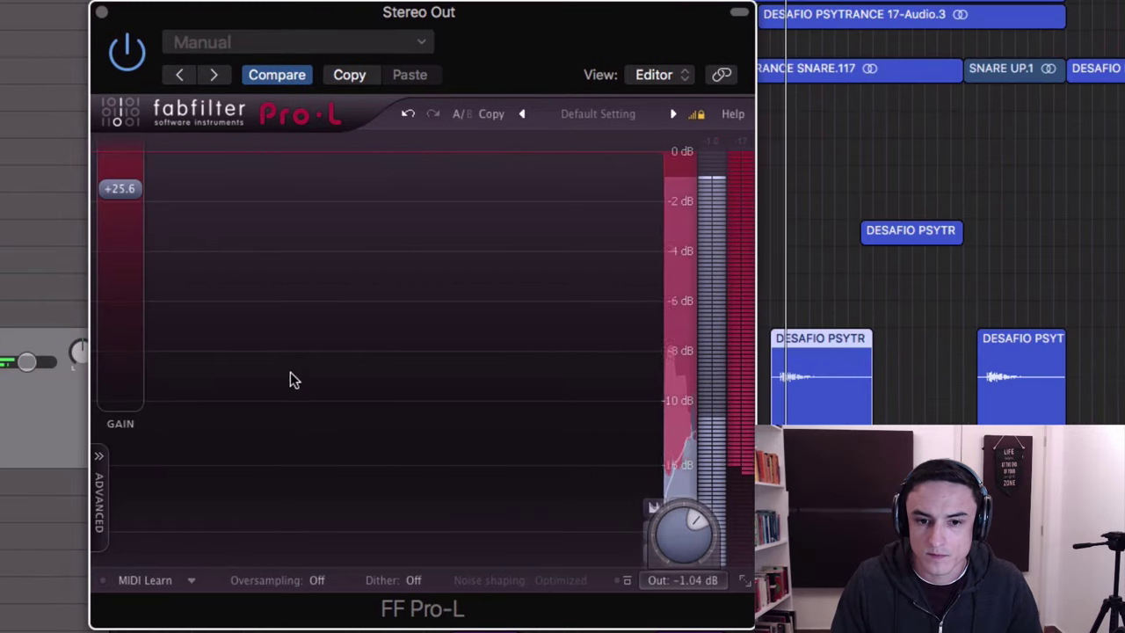
# Step: Show the Stereo Out limiter's advanced settings and lower the lookahead to 0 ms during playback
pyautogui.moveTo(118, 190)
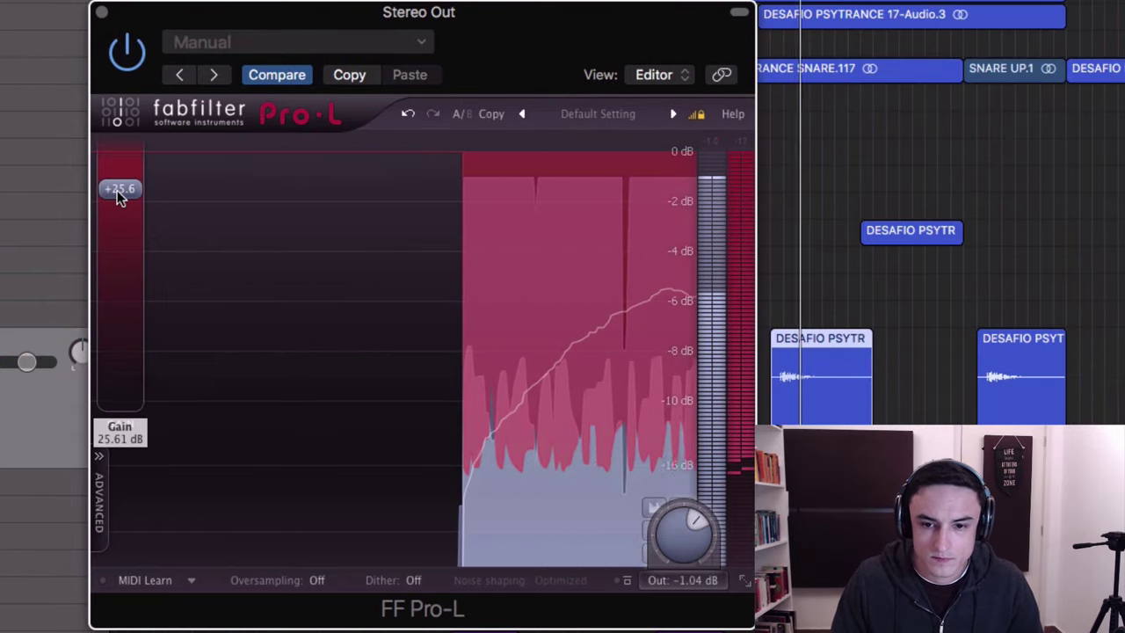
pyautogui.click(98, 497)
pyautogui.moveTo(231, 504); pyautogui.dragTo(231, 517)
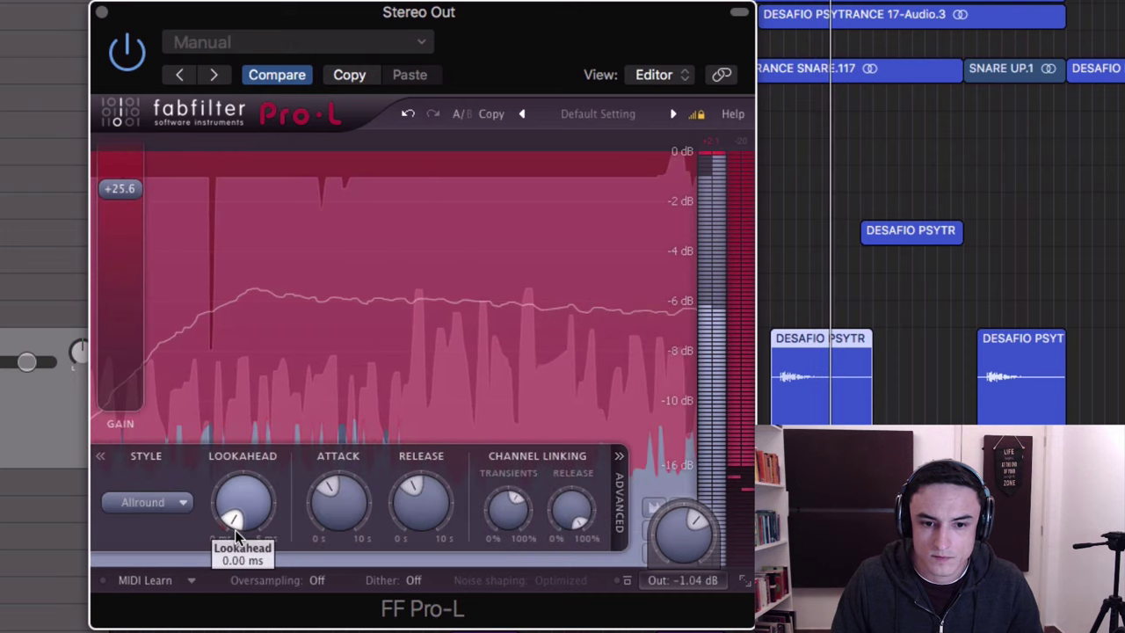
pyautogui.press('space')
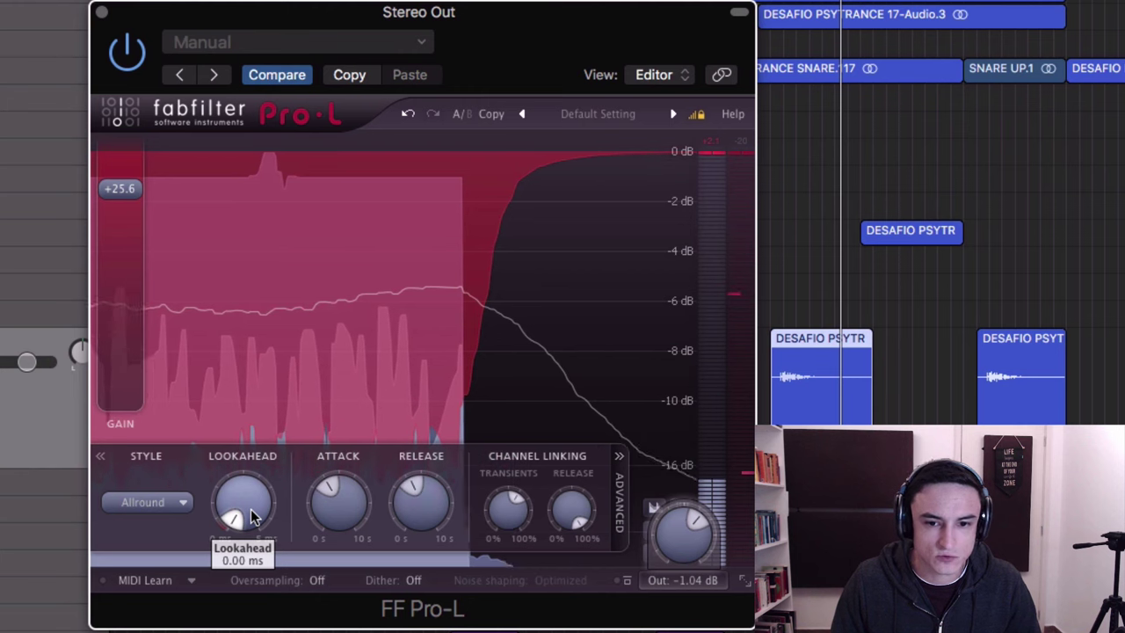
# Step: Compare the lookahead at the middle of its range during playback and turn it back down to near its minimum
pyautogui.press('space')
pyautogui.moveTo(252, 515); pyautogui.dragTo(242, 353)
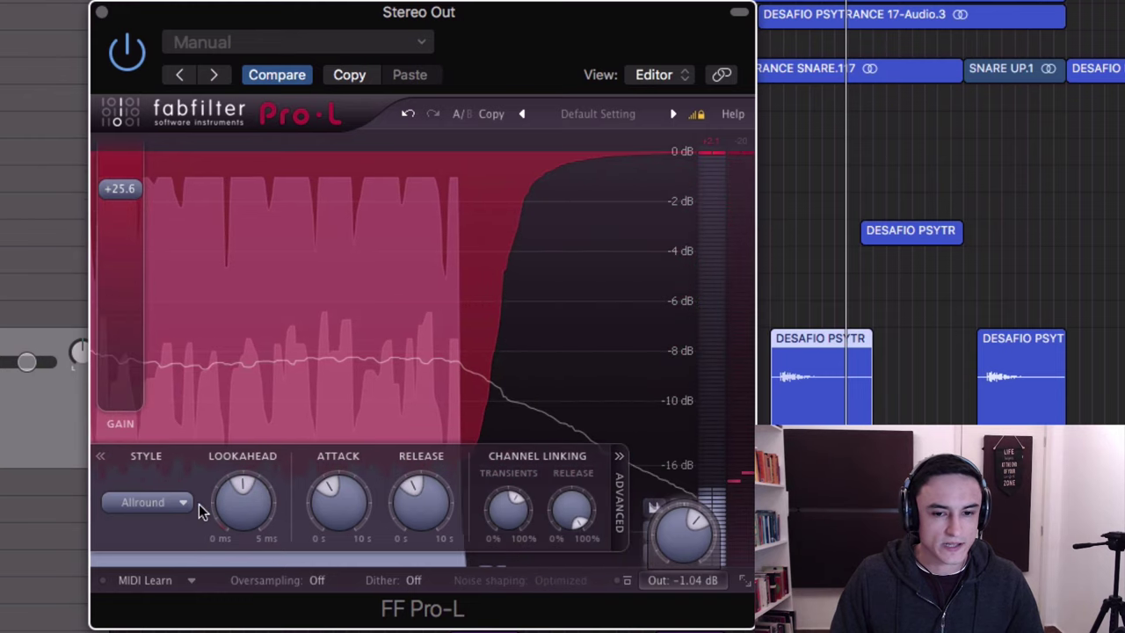
pyautogui.moveTo(243, 507); pyautogui.dragTo(242, 508)
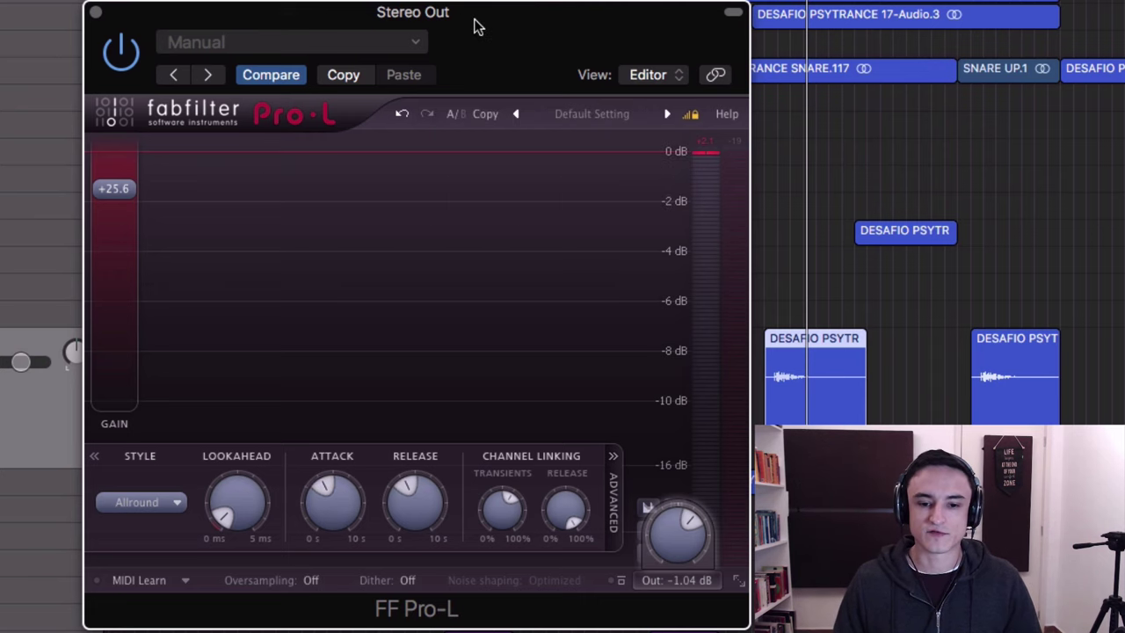
# Step: Set the gain to about 26 dB and shorten the release to near its minimum during playback
pyautogui.moveTo(111, 197); pyautogui.dragTo(138, 191)
pyautogui.press('space')
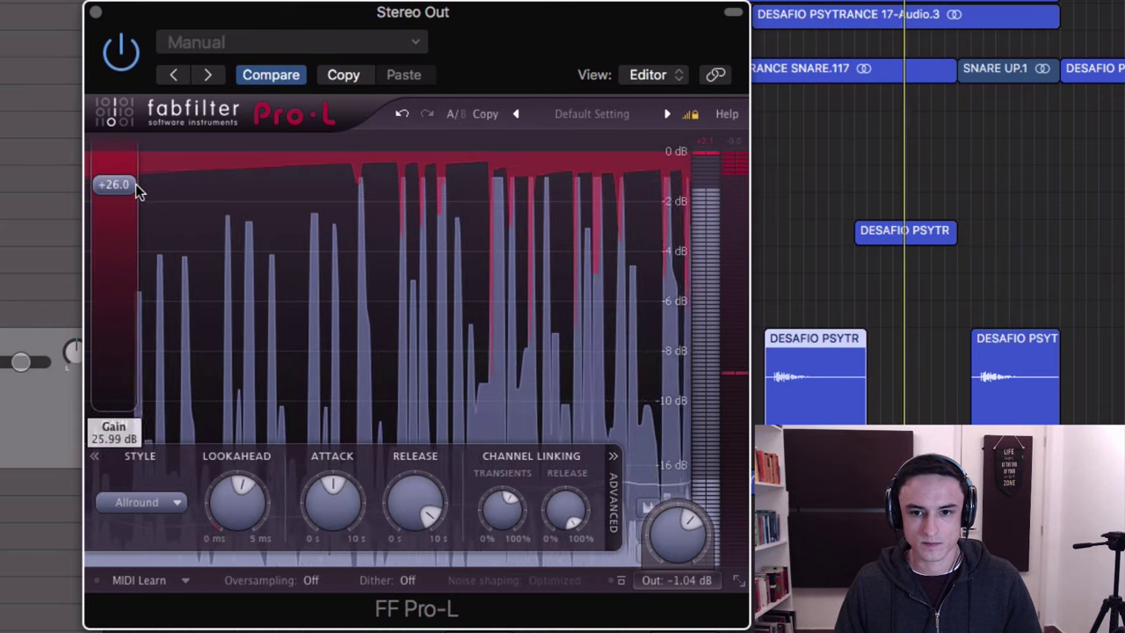
pyautogui.moveTo(400, 490)
pyautogui.moveTo(399, 487); pyautogui.dragTo(399, 540)
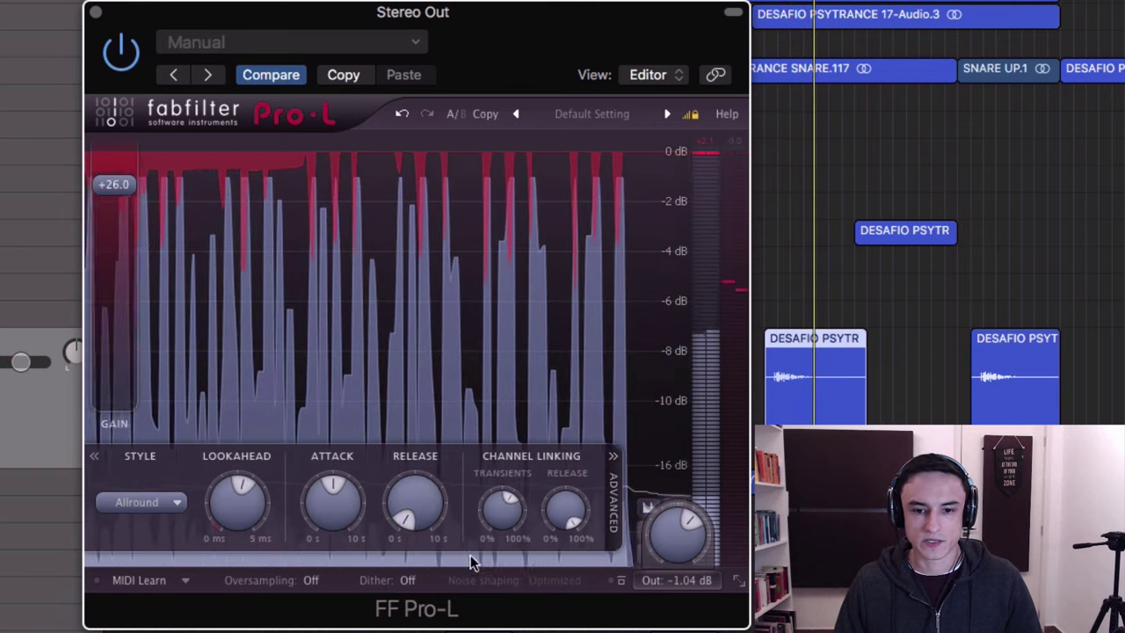
pyautogui.moveTo(423, 493); pyautogui.dragTo(422, 489)
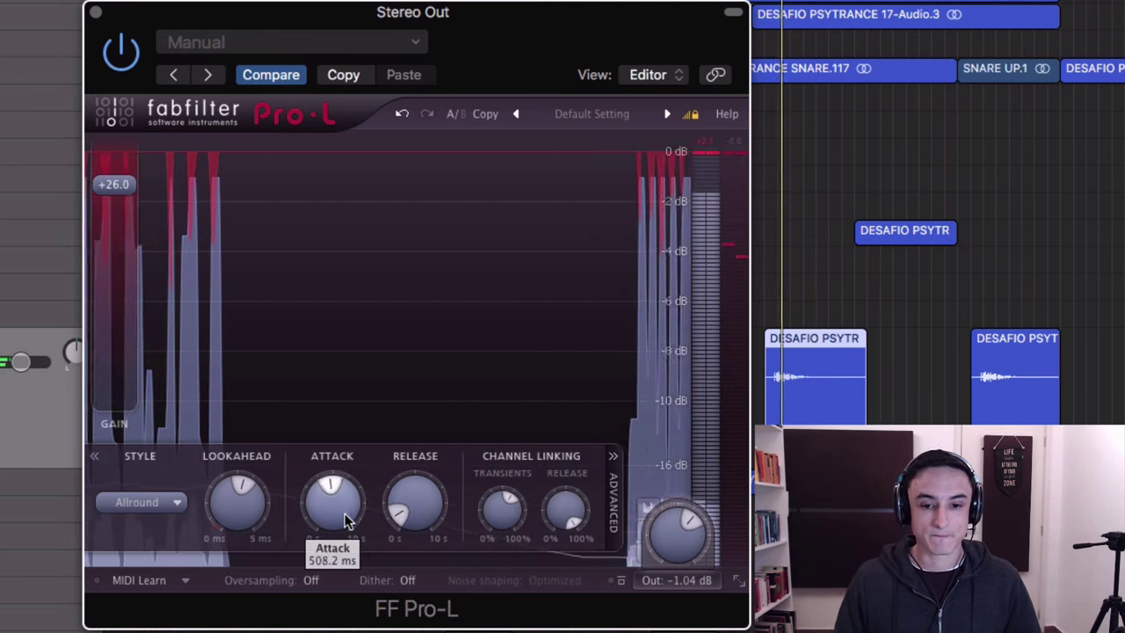
# Step: Vary the attack from short to moderately longer and lengthen the release to near its maximum during playback
pyautogui.moveTo(345, 513); pyautogui.dragTo(324, 606)
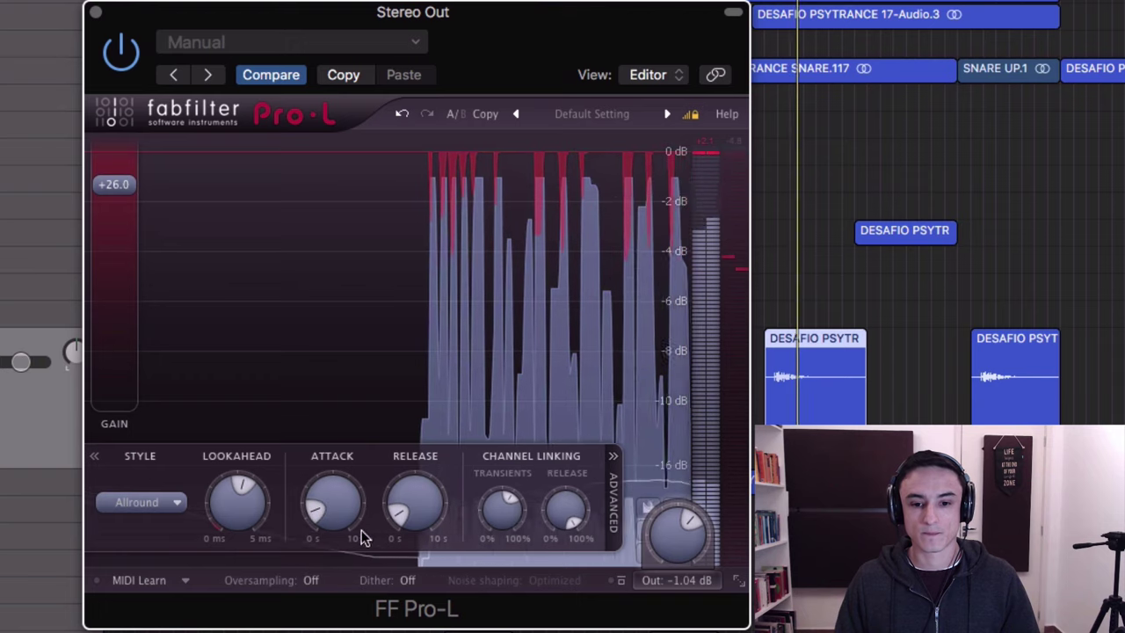
pyautogui.moveTo(318, 510); pyautogui.dragTo(326, 448)
pyautogui.moveTo(415, 509); pyautogui.dragTo(398, 288)
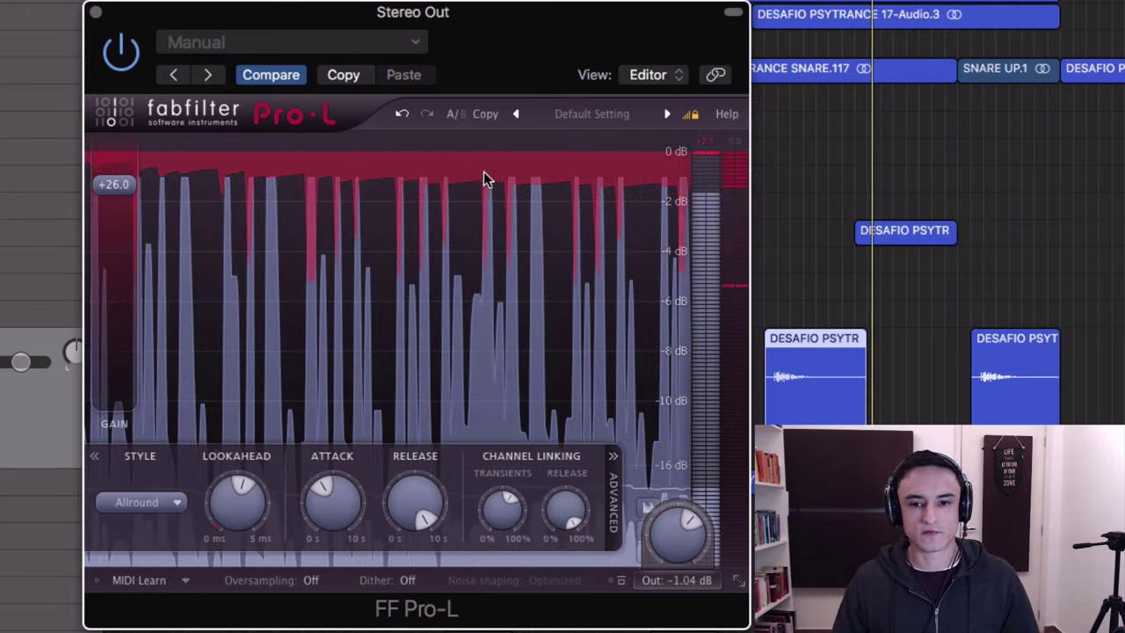
# Step: Shorten the release to 36 ms and stop playback
pyautogui.moveTo(414, 501); pyautogui.dragTo(414, 567)
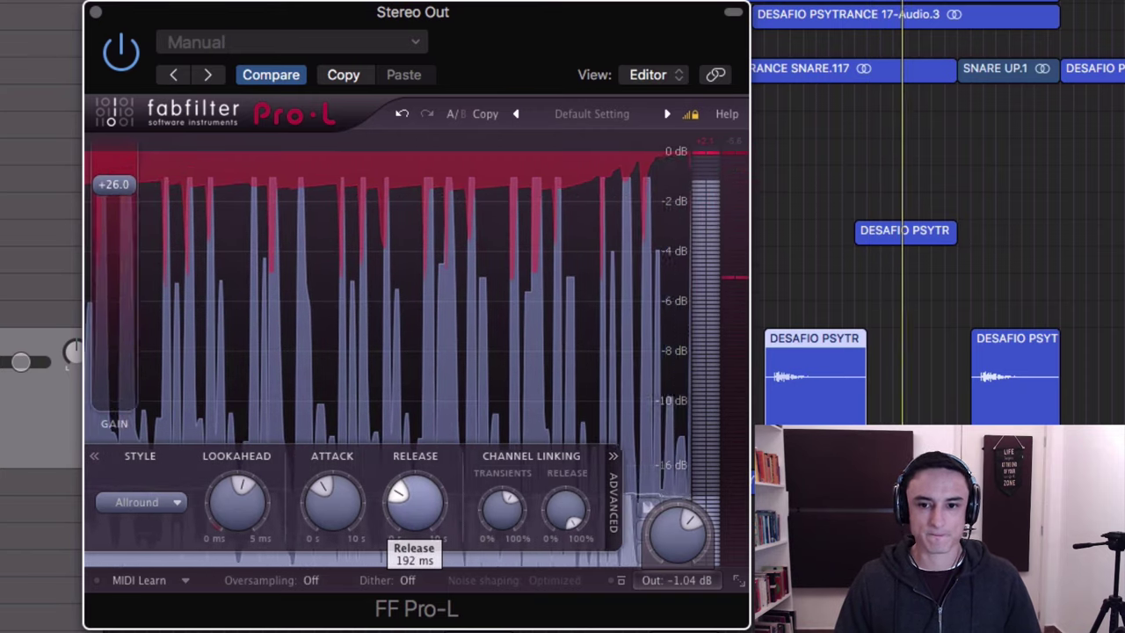
pyautogui.moveTo(403, 495); pyautogui.dragTo(404, 506)
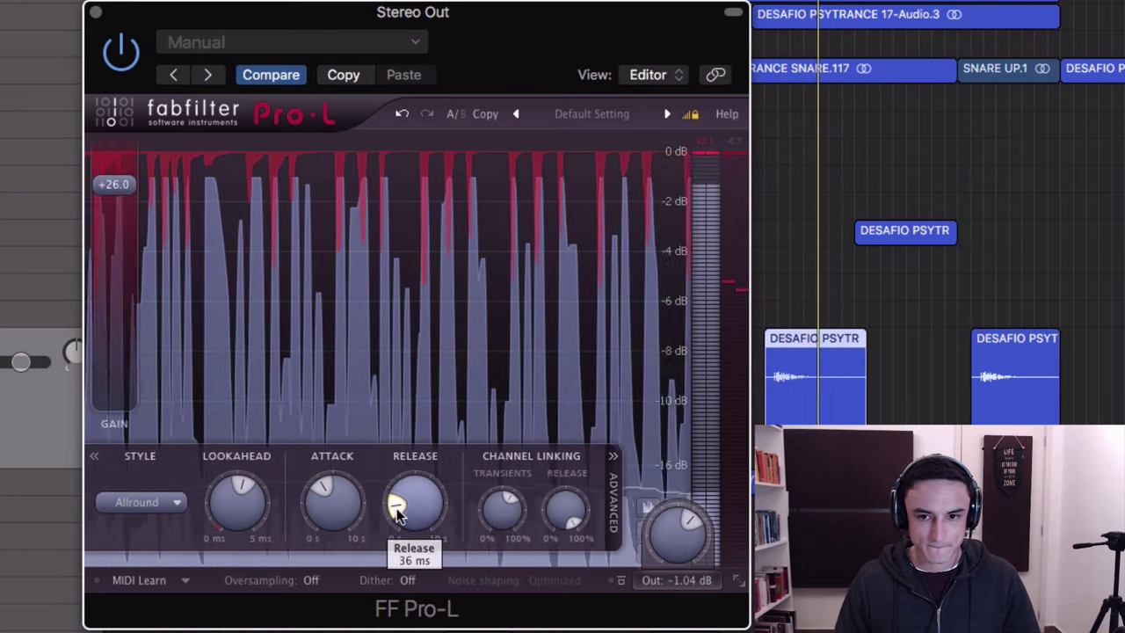
pyautogui.press('space')
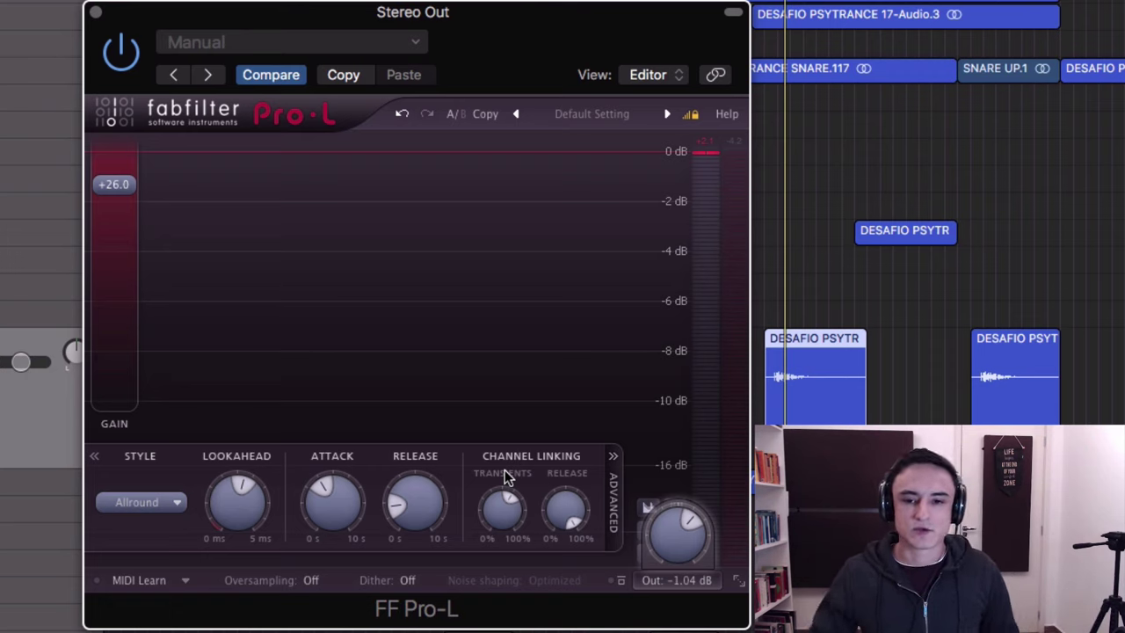
# Step: Raise the channel linking for transients to 100% and play the drums before and after to compare
pyautogui.moveTo(507, 525)
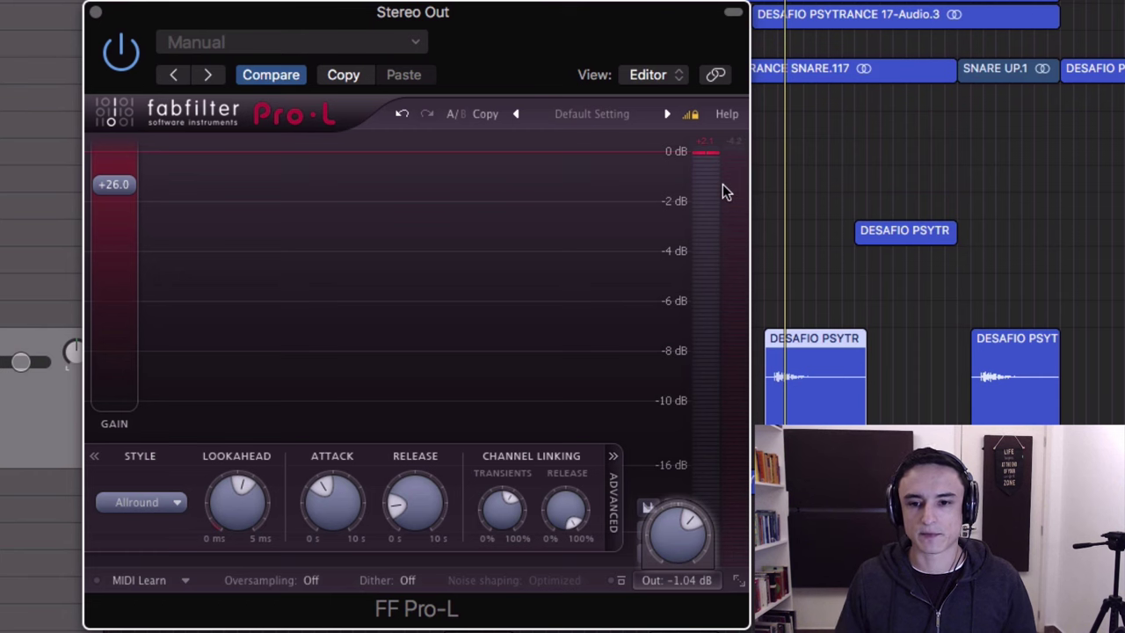
pyautogui.press('space')
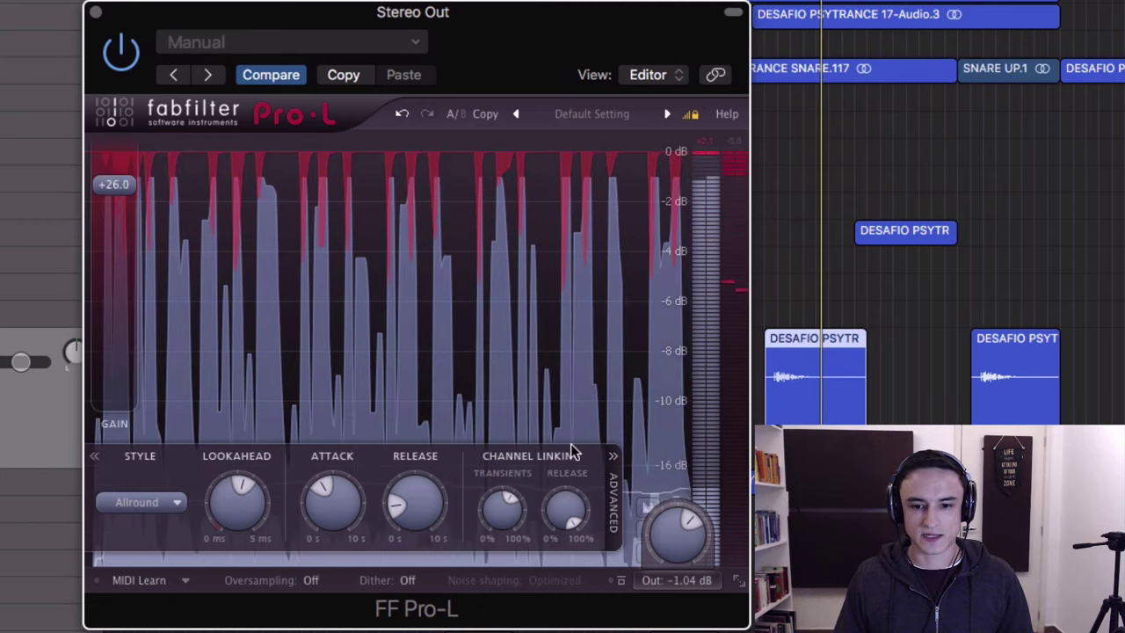
pyautogui.press('space')
pyautogui.moveTo(501, 520); pyautogui.dragTo(526, 344)
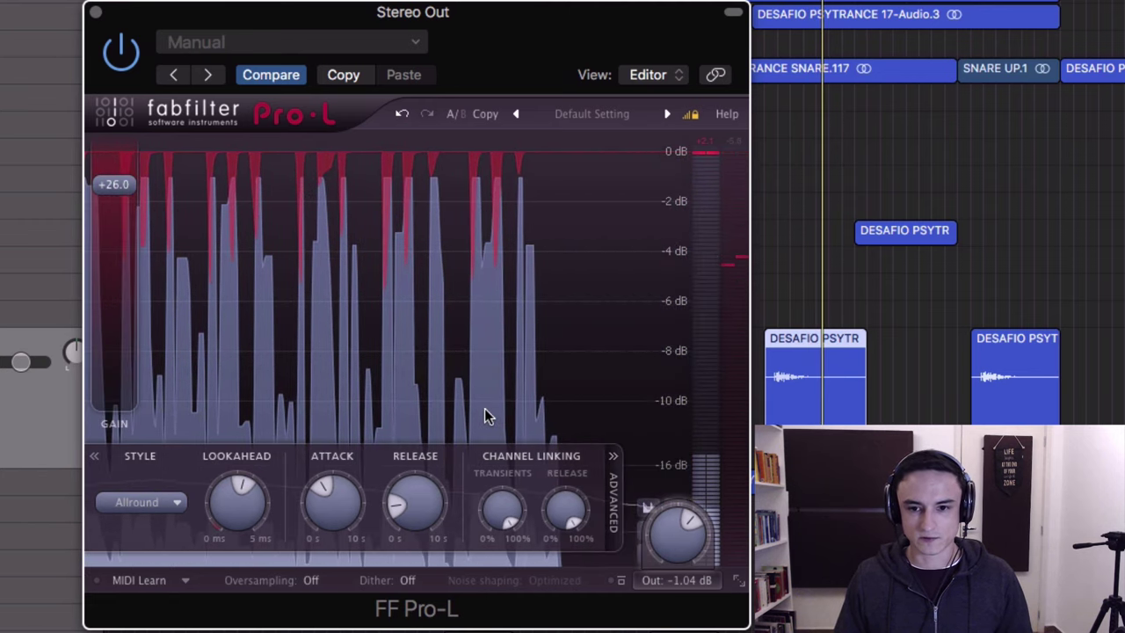
pyautogui.press('space')
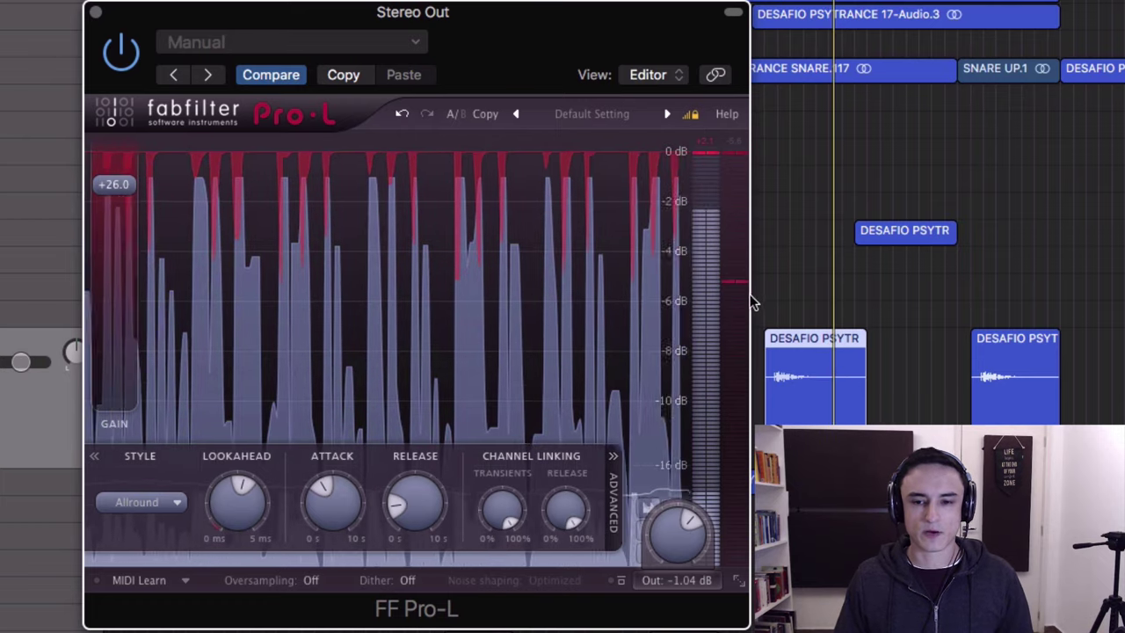
pyautogui.press('space')
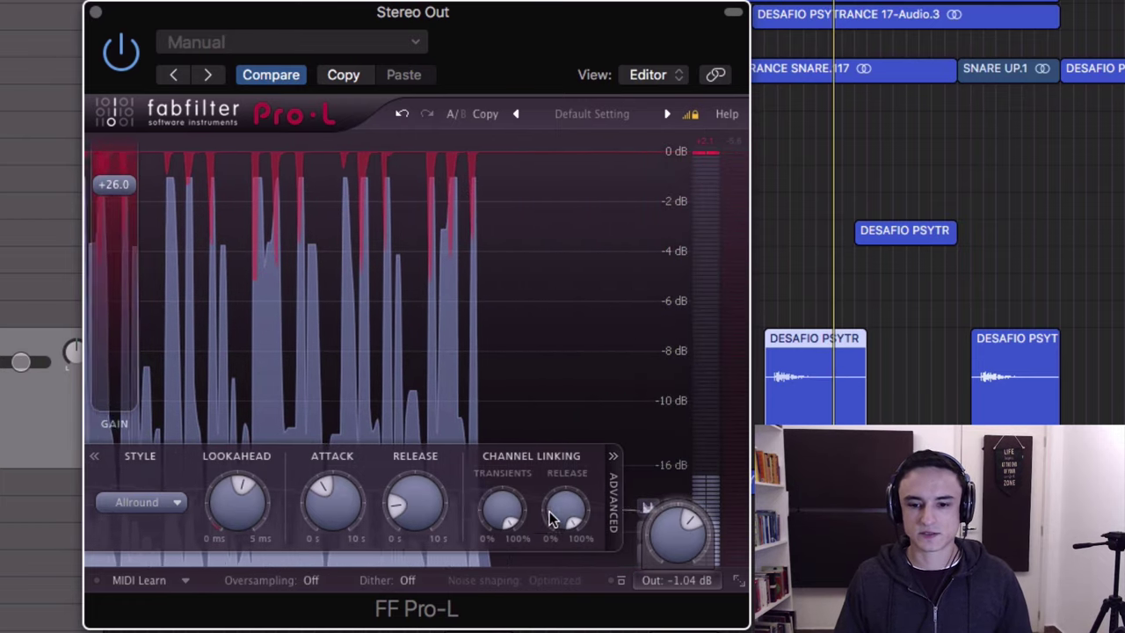
# Step: Audition both channel linking amounts at 0% and reset transients and release linking to their defaults
pyautogui.moveTo(508, 508)
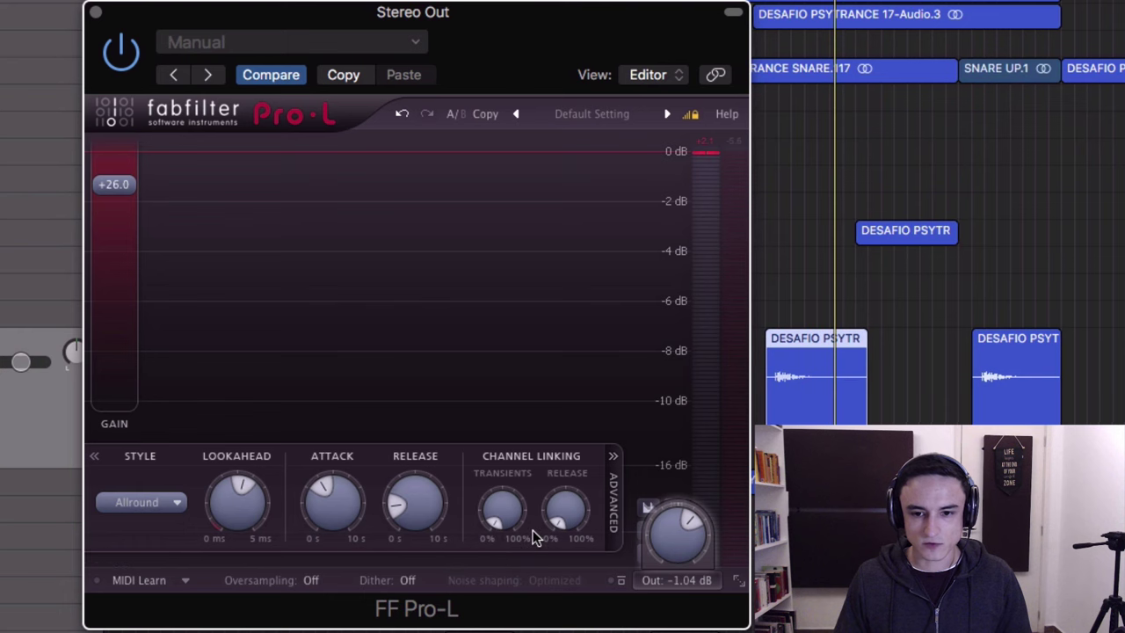
pyautogui.press('space')
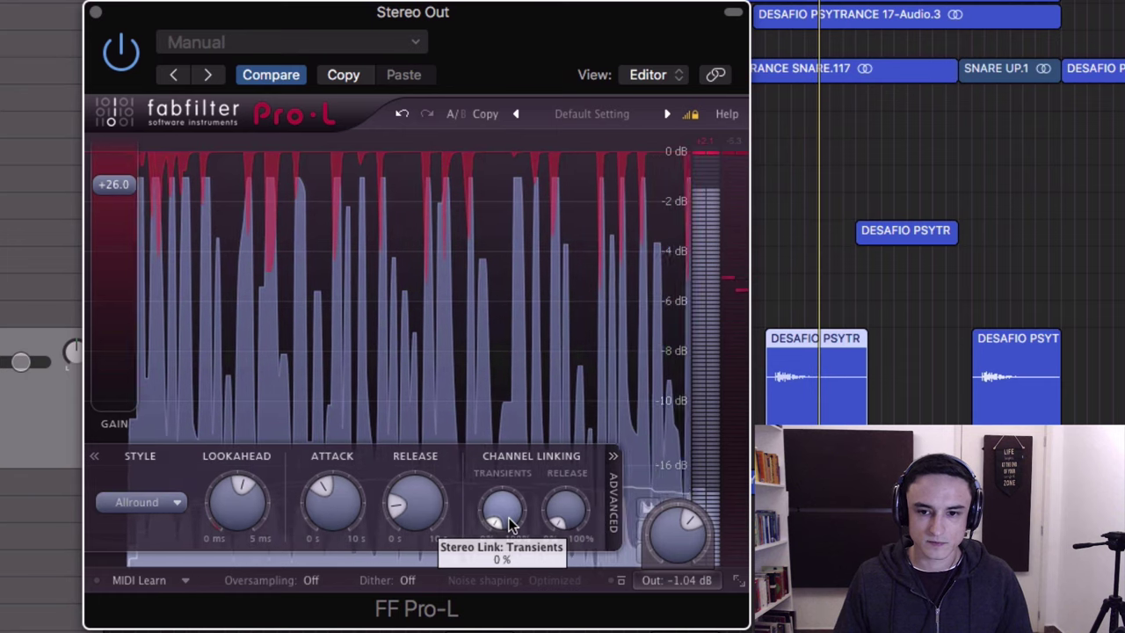
pyautogui.keyDown('super'); pyautogui.click(510, 521); pyautogui.keyUp('super')
pyautogui.keyDown('super'); pyautogui.click(570, 518); pyautogui.keyUp('super')
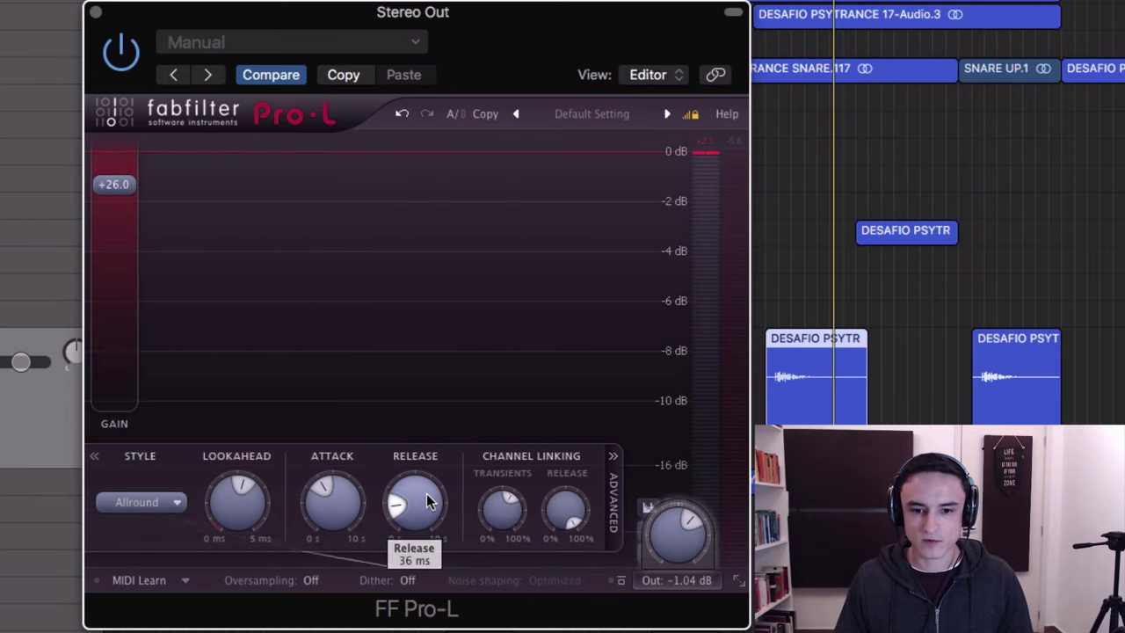
# Step: Turn off the real-time level display and the level meters
pyautogui.click(647, 508)
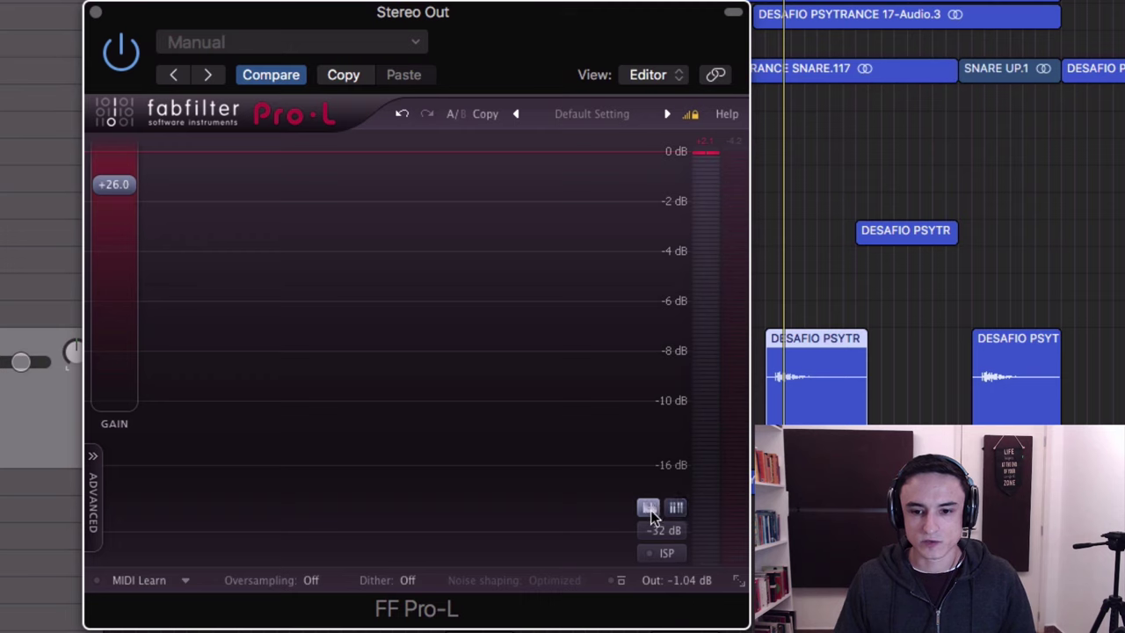
pyautogui.click(649, 508)
pyautogui.click(675, 508)
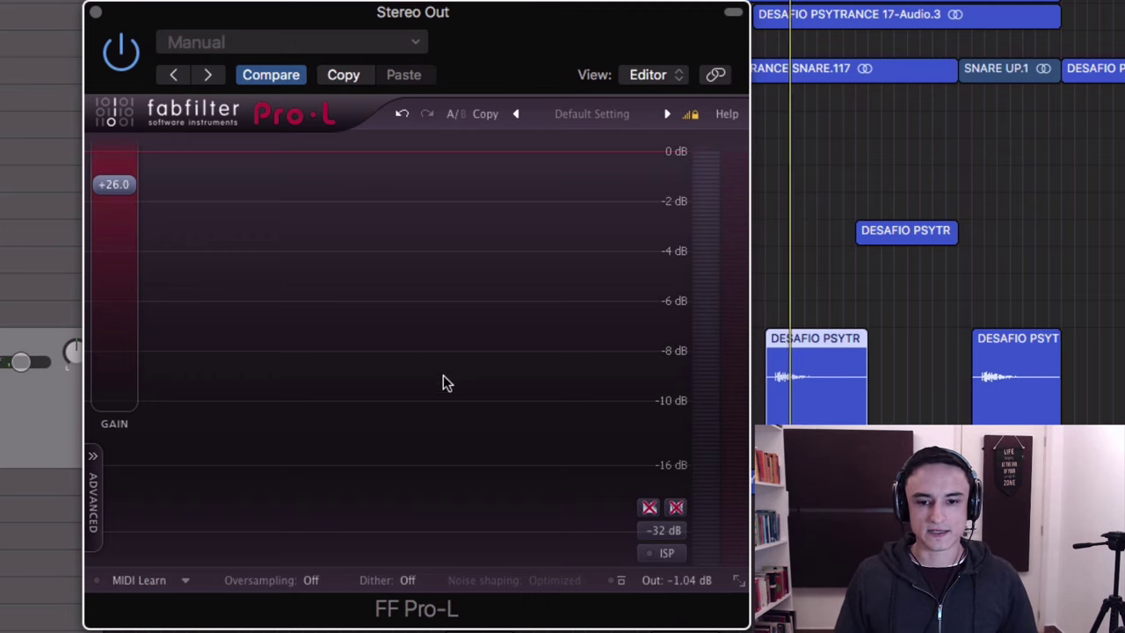
# Step: Turn the real-time level display and level meters back on, and play the track with the meter scale at -16 dB
pyautogui.click(675, 508)
pyautogui.click(648, 508)
pyautogui.click(663, 530)
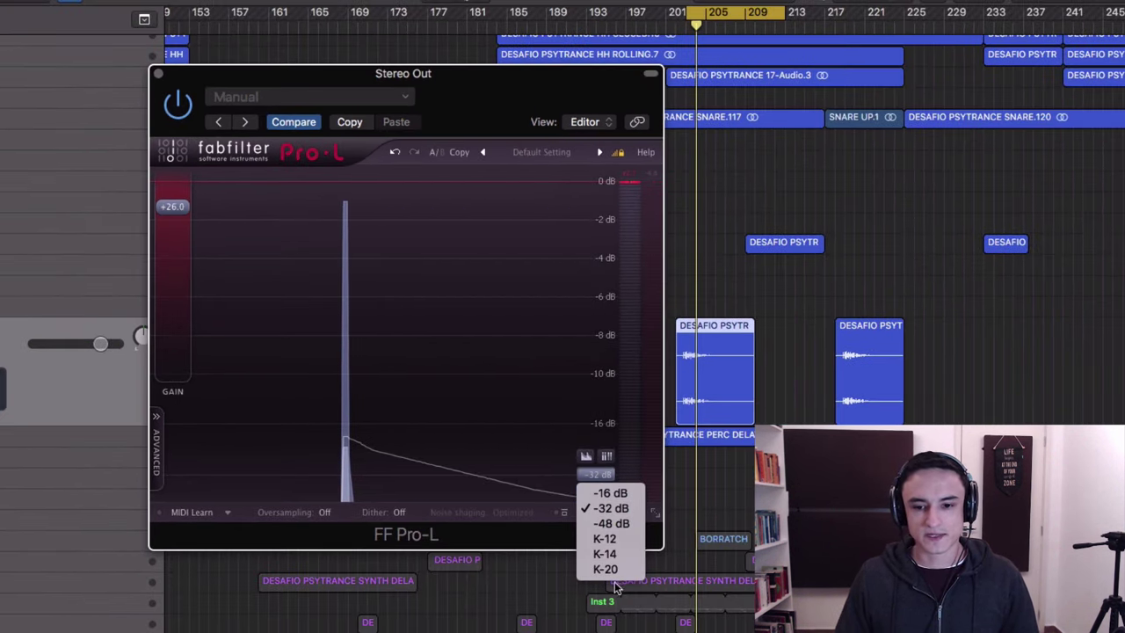
pyautogui.click(630, 493)
pyautogui.press('space')
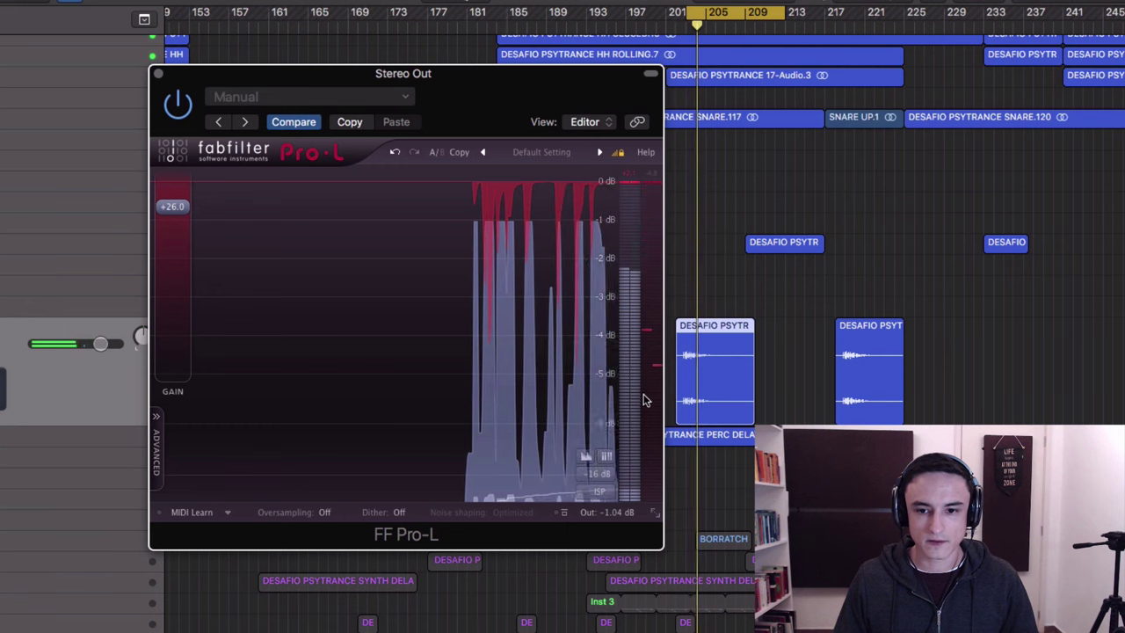
pyautogui.press('space')
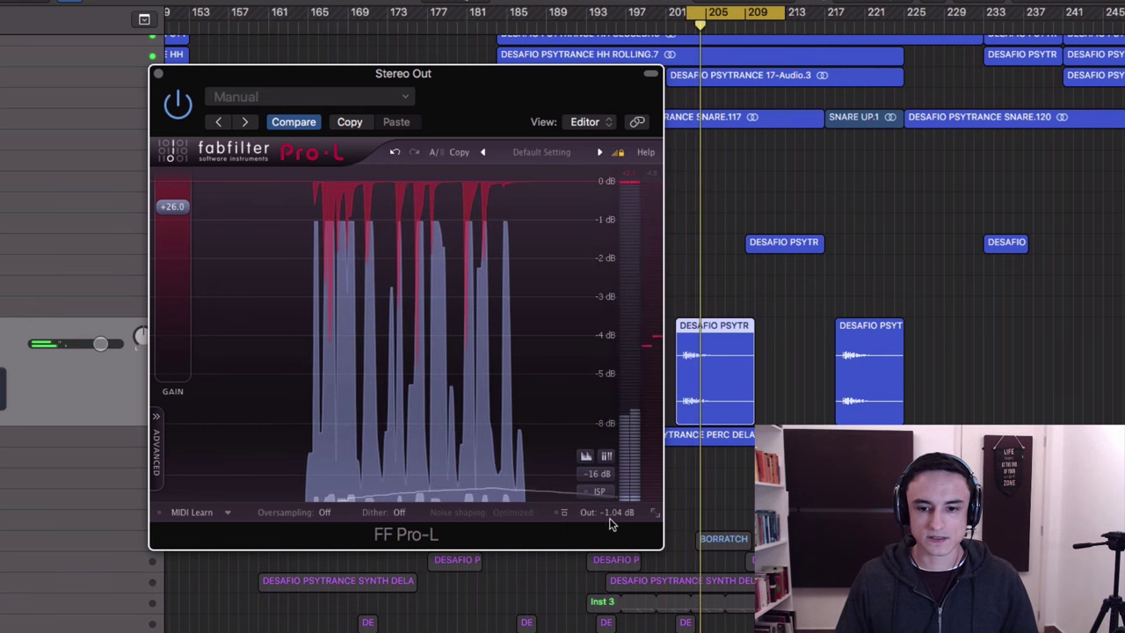
# Step: Play the track with the meter scale at -48 dB and return the scale to -32 dB
pyautogui.click(599, 474)
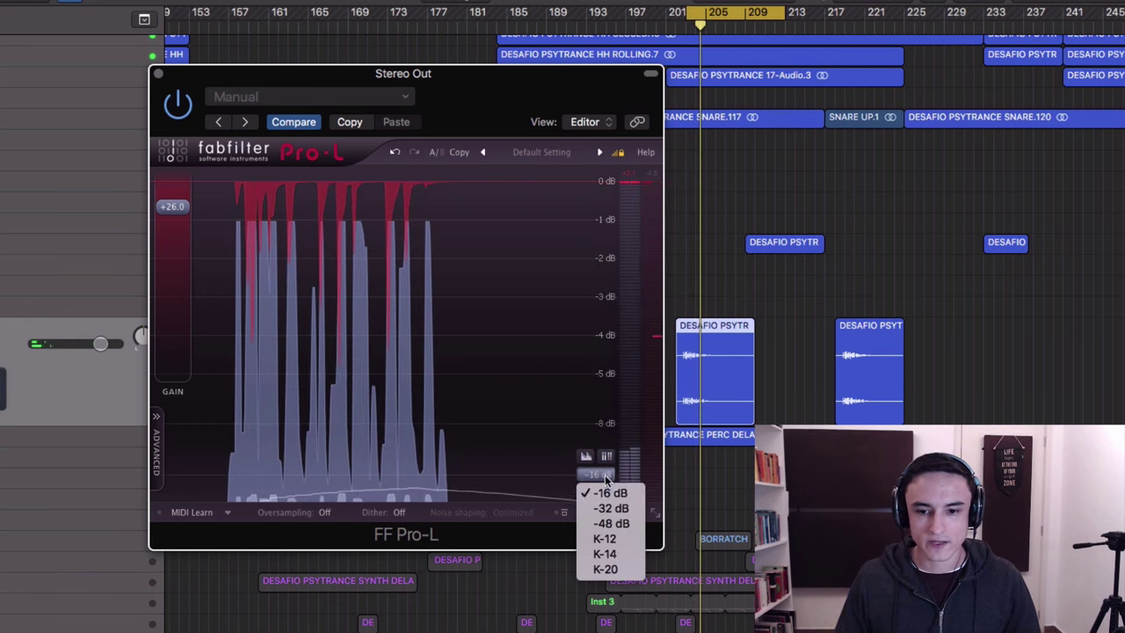
pyautogui.click(624, 525)
pyautogui.press('space')
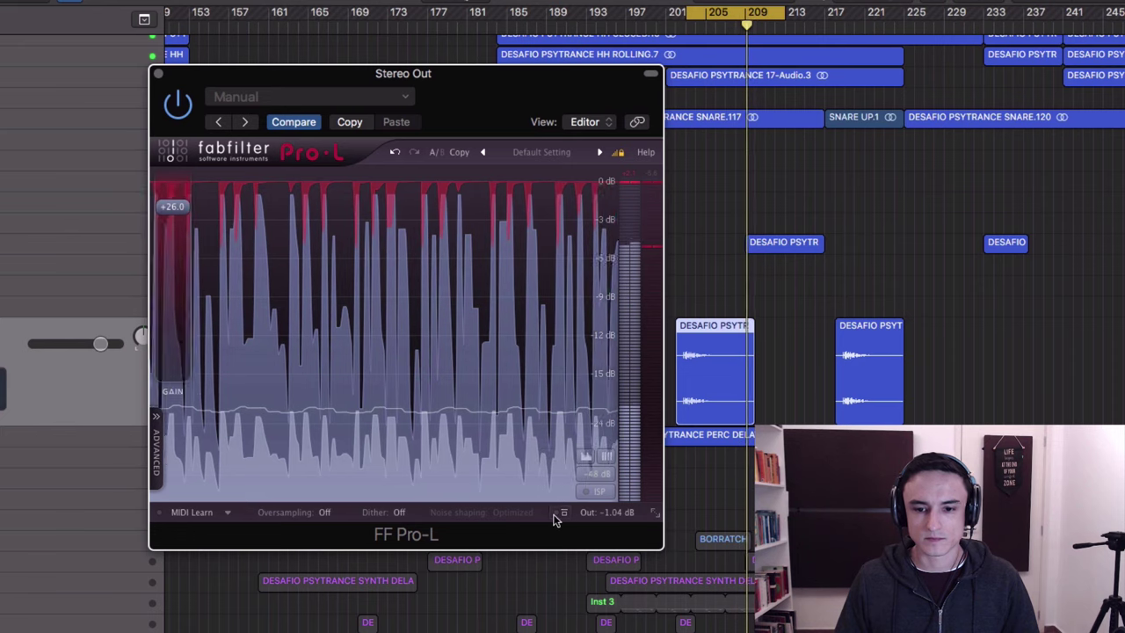
pyautogui.click(597, 474)
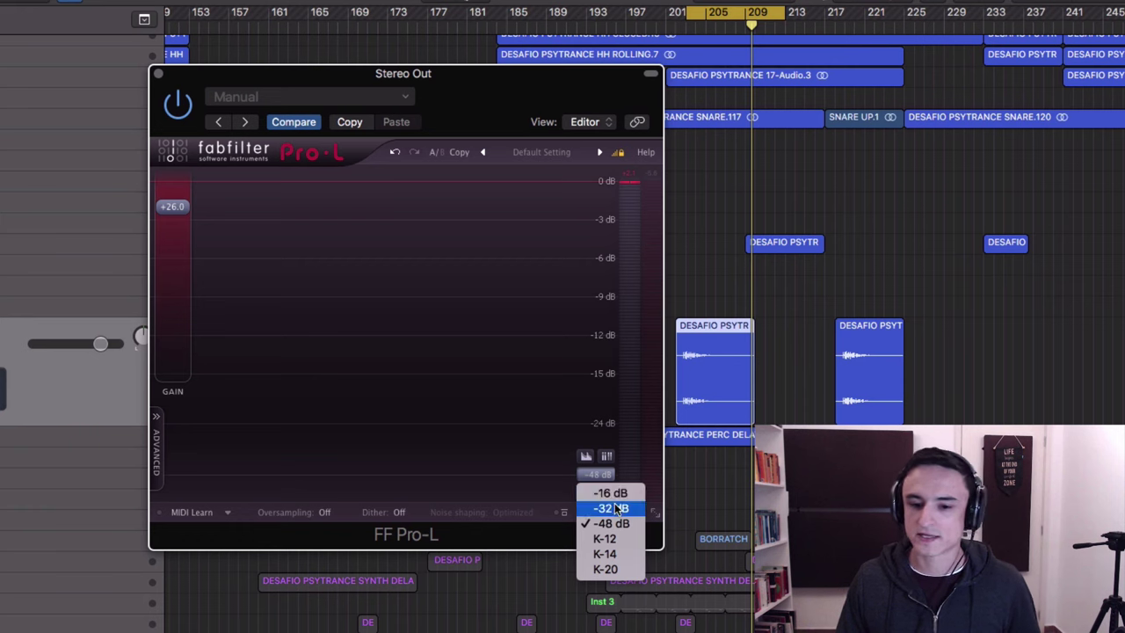
pyautogui.click(617, 508)
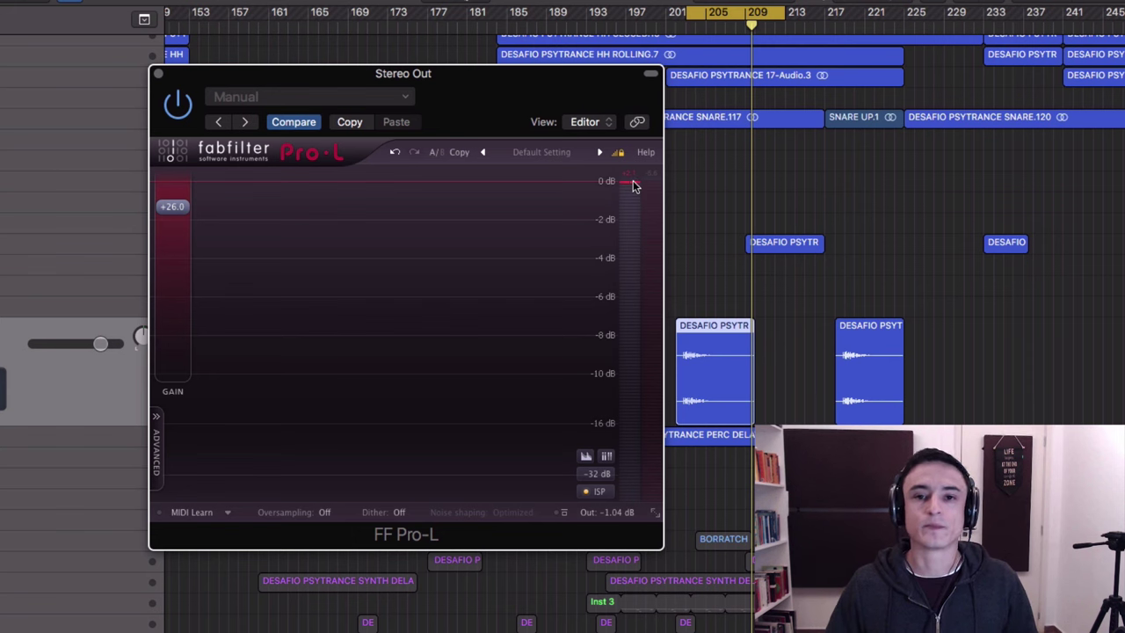
# Step: Play the track with ISP metering on, lower the gain to +20.0 dB and play it again
pyautogui.moveTo(634, 186)
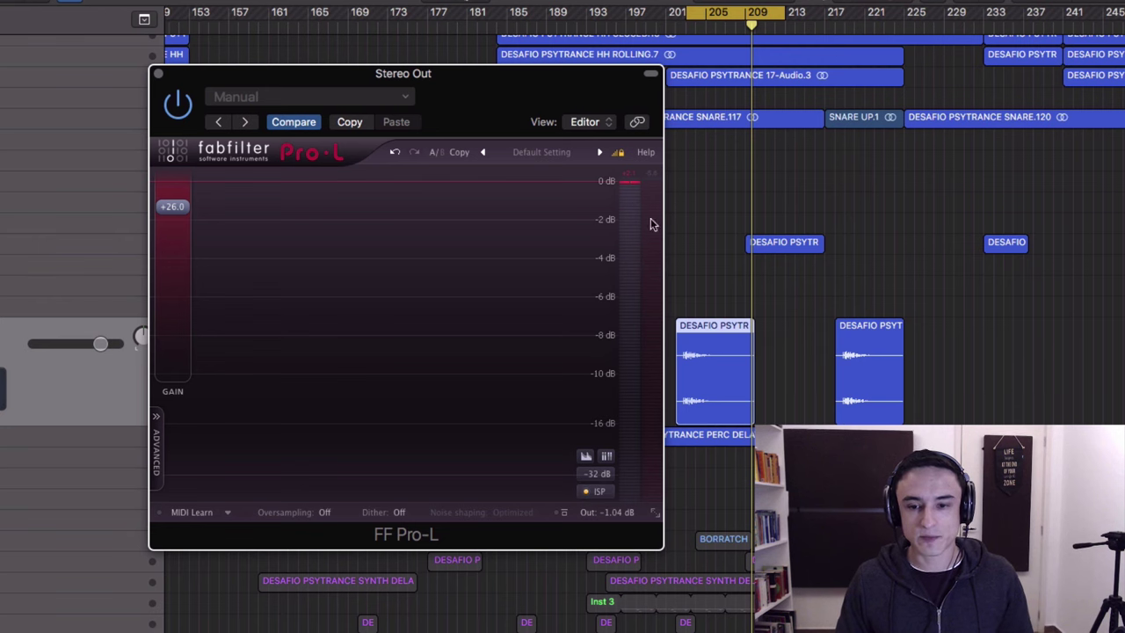
pyautogui.press('space')
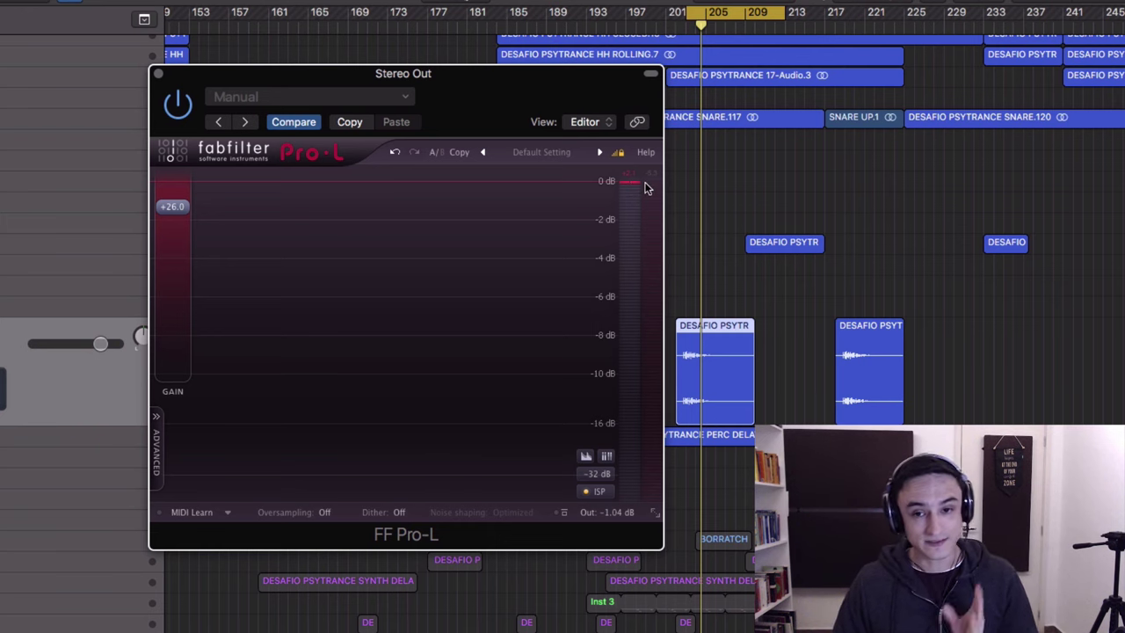
pyautogui.moveTo(161, 206)
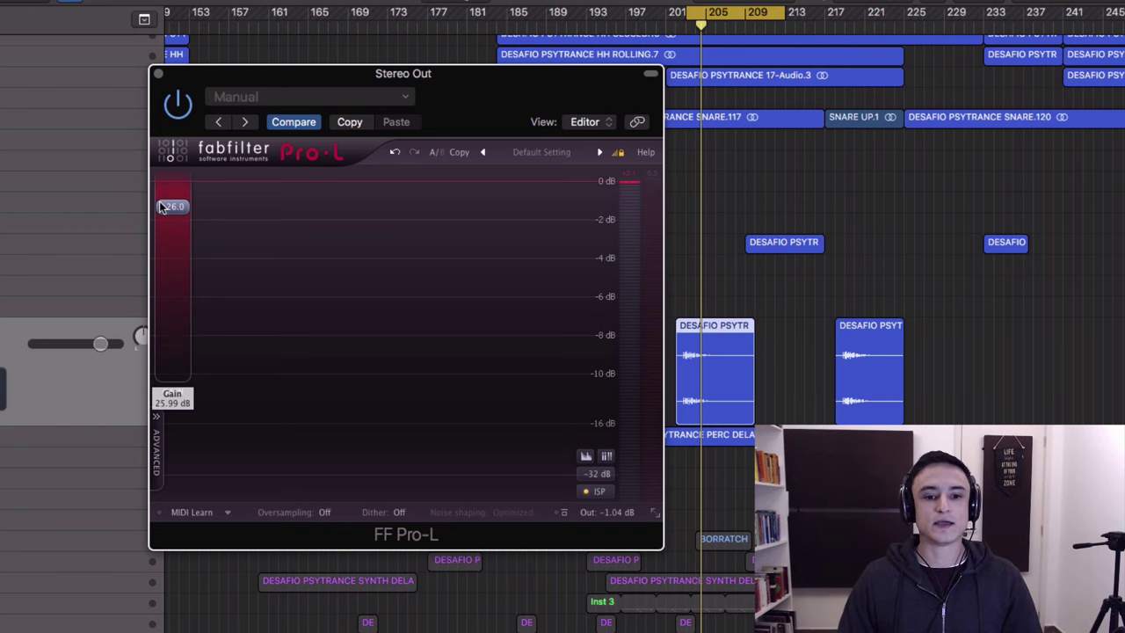
pyautogui.moveTo(162, 207); pyautogui.dragTo(164, 247)
pyautogui.press('space')
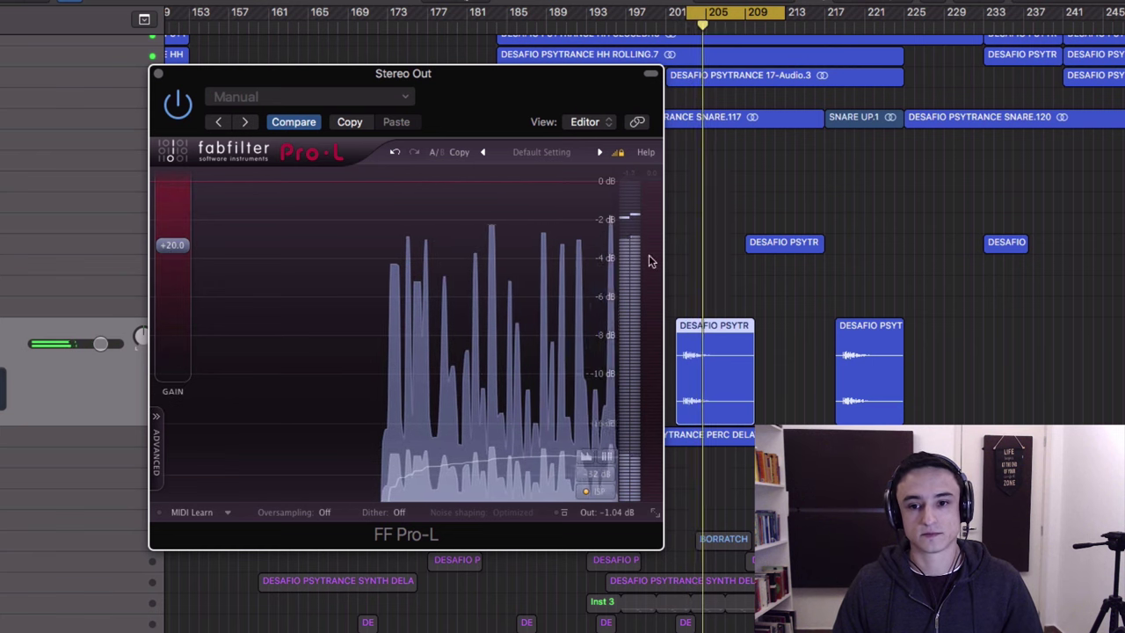
# Step: Push the gain to +30.0 dB during playback and bring it back to about +25.4 dB
pyautogui.moveTo(172, 247); pyautogui.dragTo(176, 180)
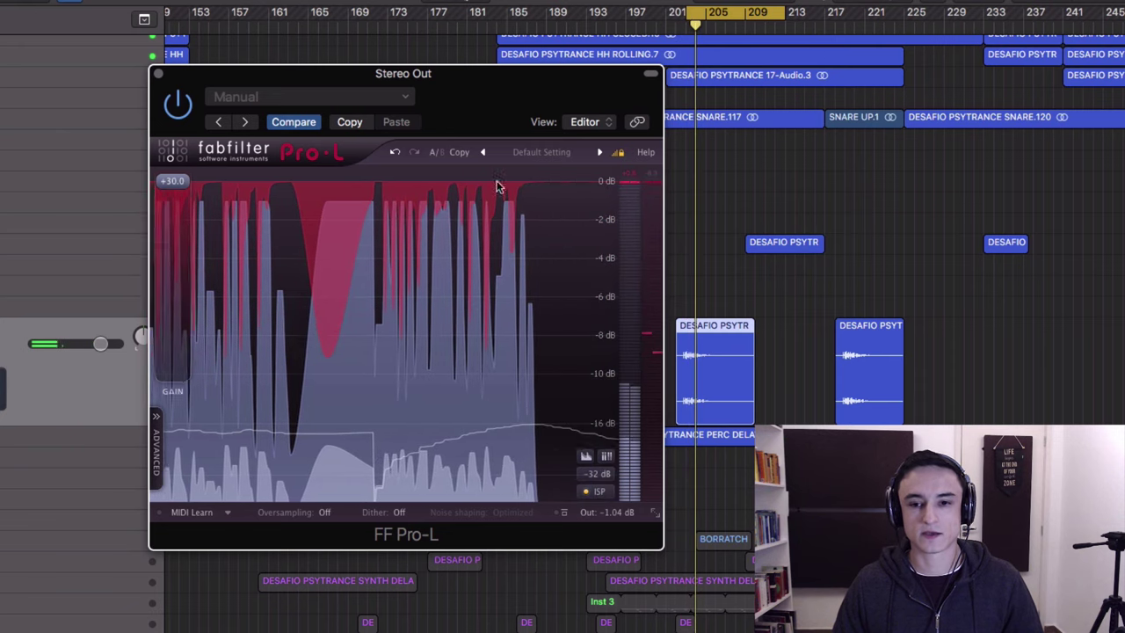
pyautogui.moveTo(172, 181); pyautogui.dragTo(183, 265)
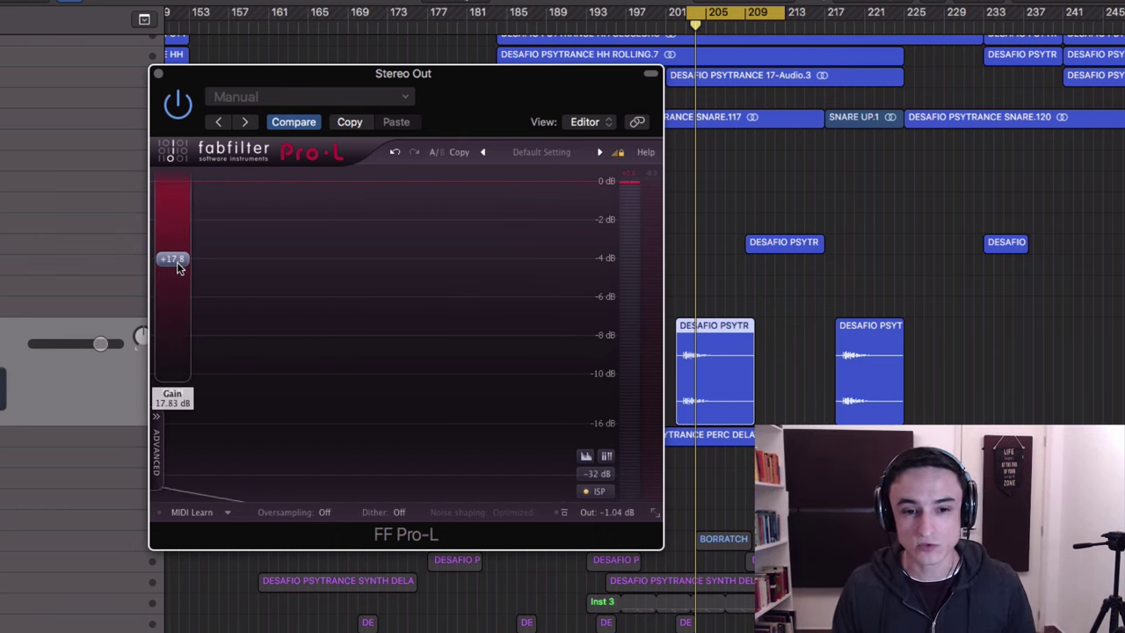
pyautogui.moveTo(176, 262); pyautogui.dragTo(179, 210)
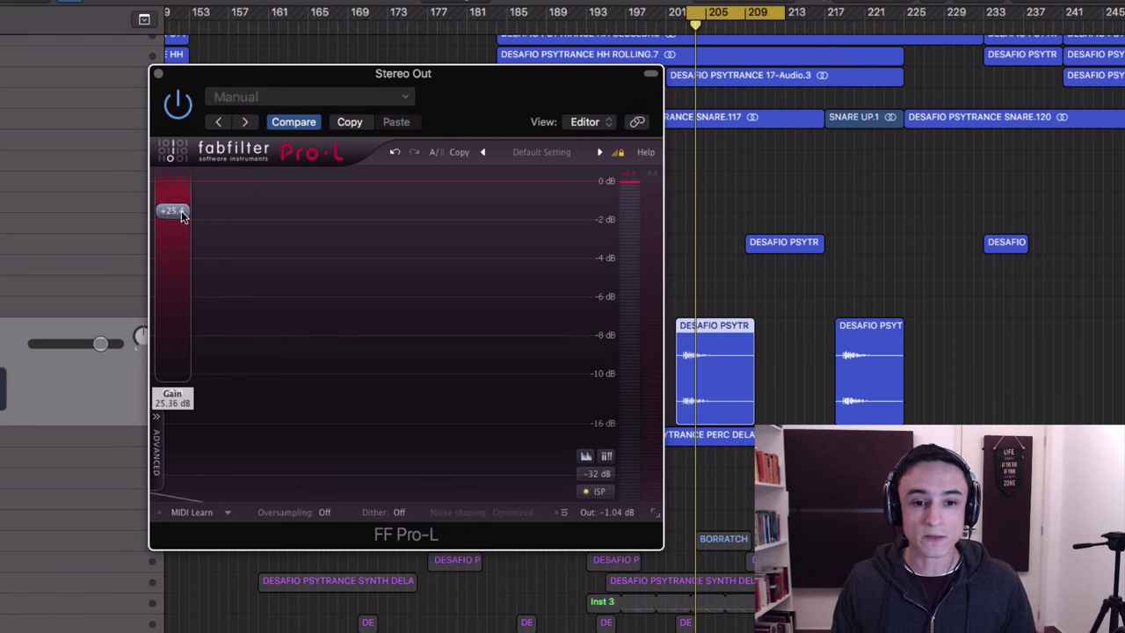
# Step: Expand the advanced limiter controls, raise the oversampling through 2x to 4x and play the track to check the peaks
pyautogui.click(156, 444)
pyautogui.click(322, 512)
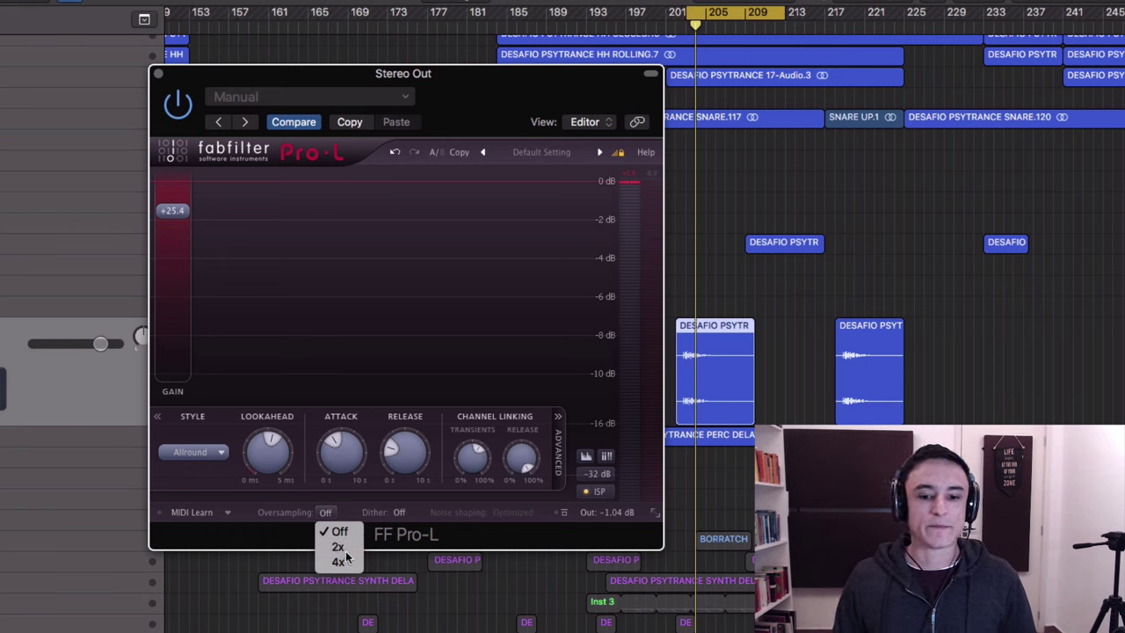
pyautogui.click(345, 551)
pyautogui.click(331, 512)
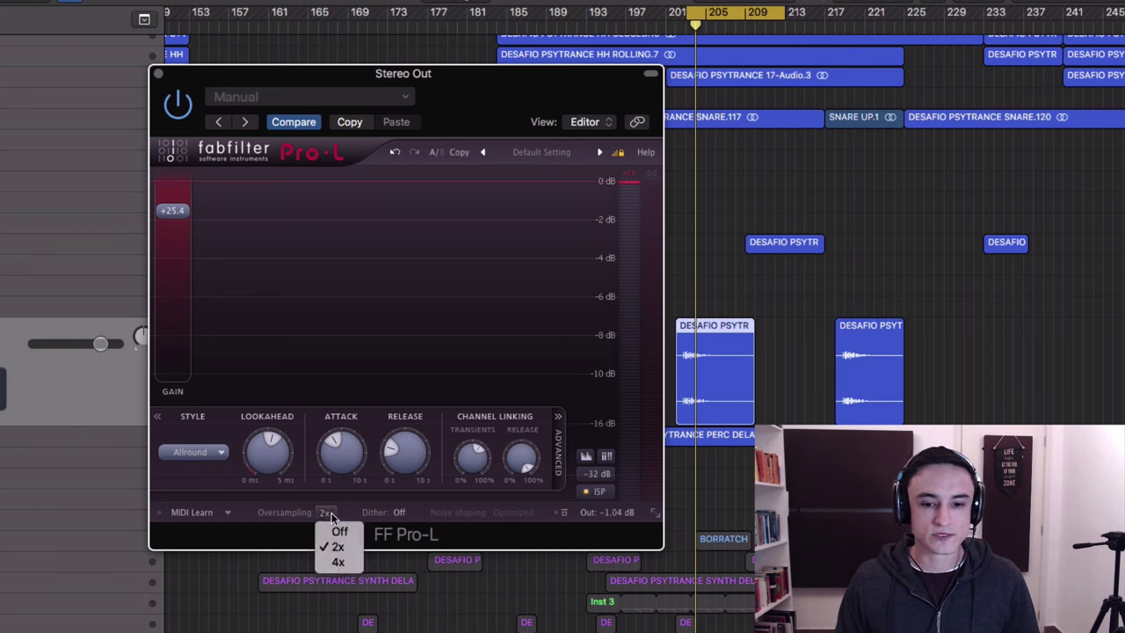
pyautogui.click(356, 565)
pyautogui.press('space')
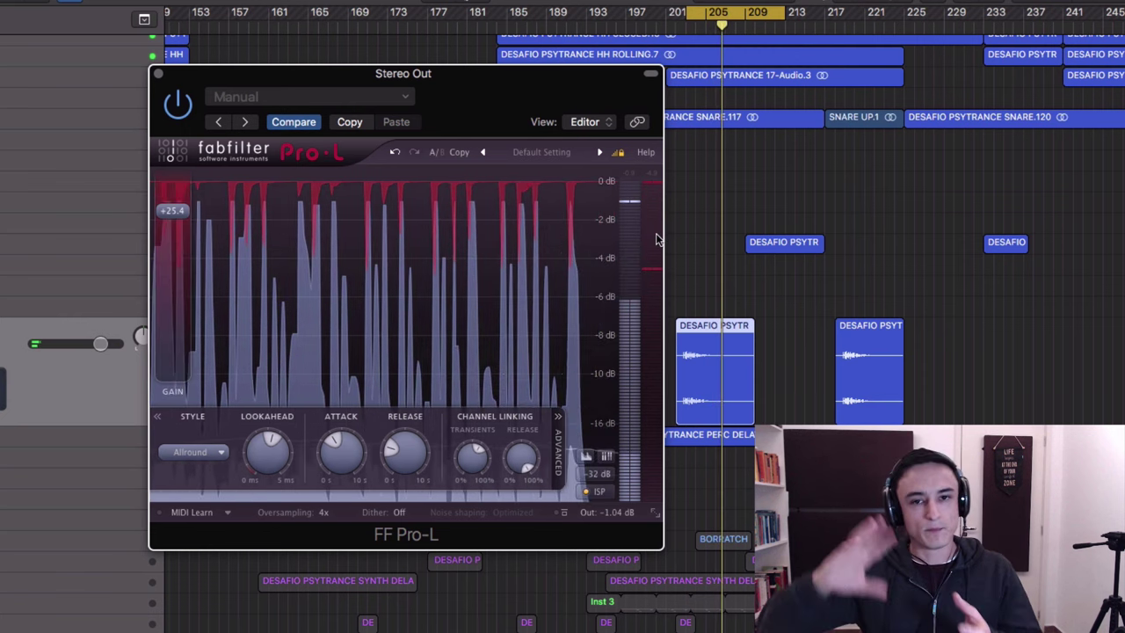
pyautogui.moveTo(655, 233)
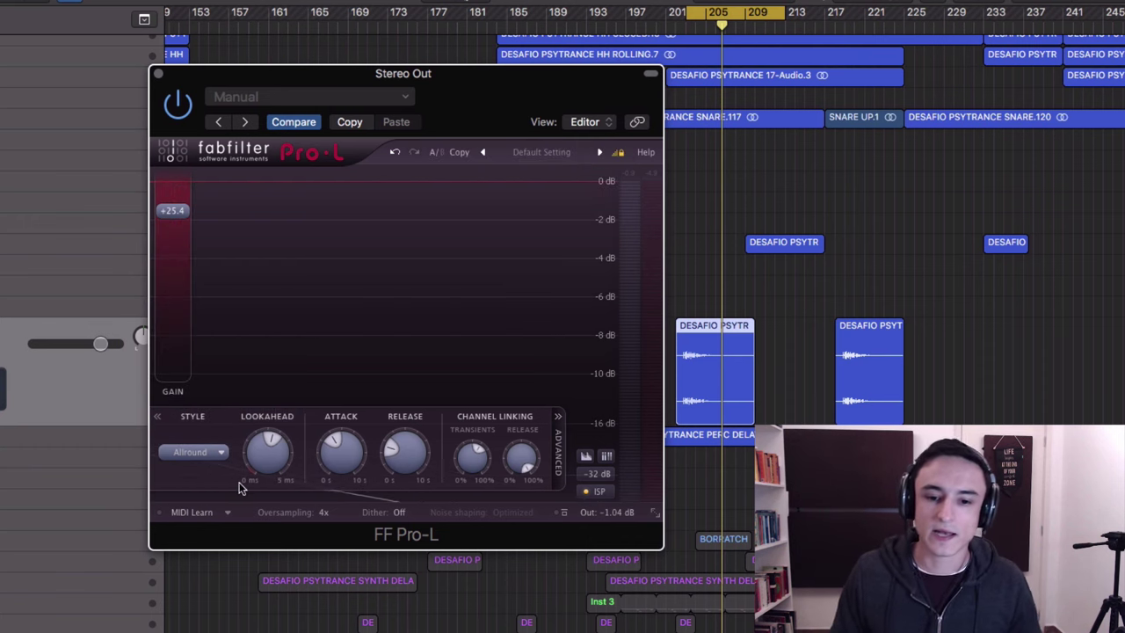
pyautogui.click(326, 512)
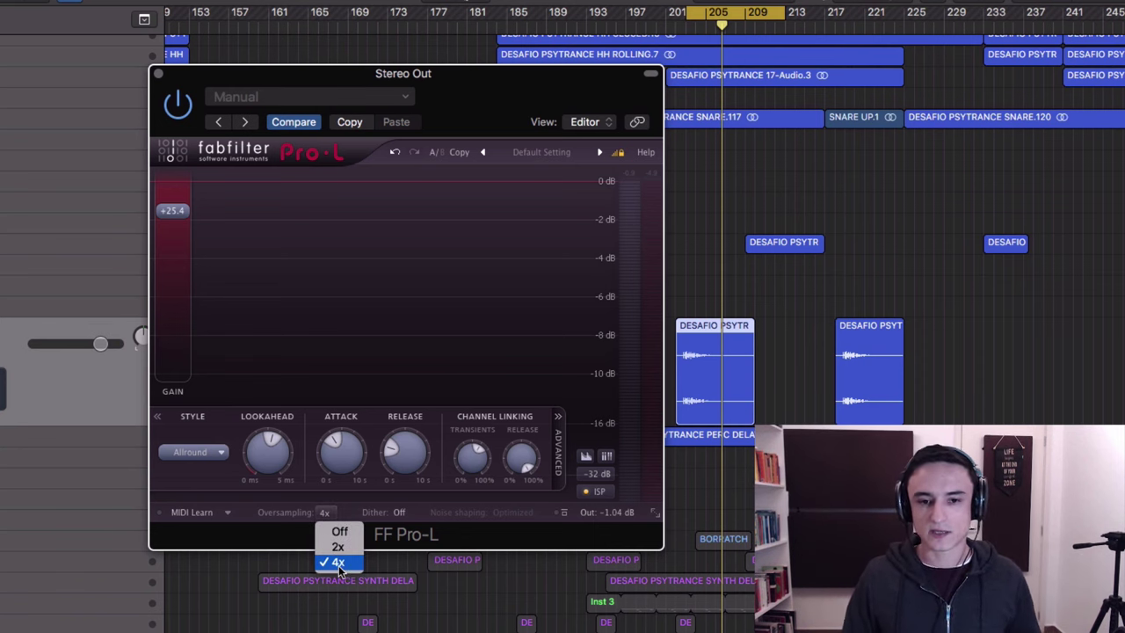
pyautogui.click(239, 507)
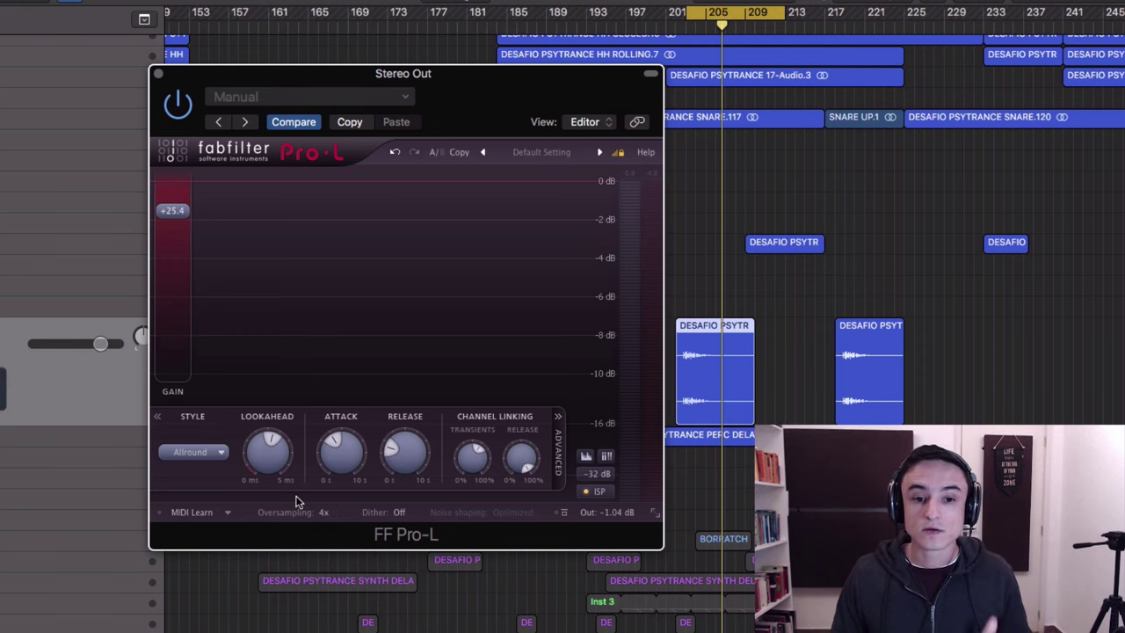
pyautogui.click(597, 492)
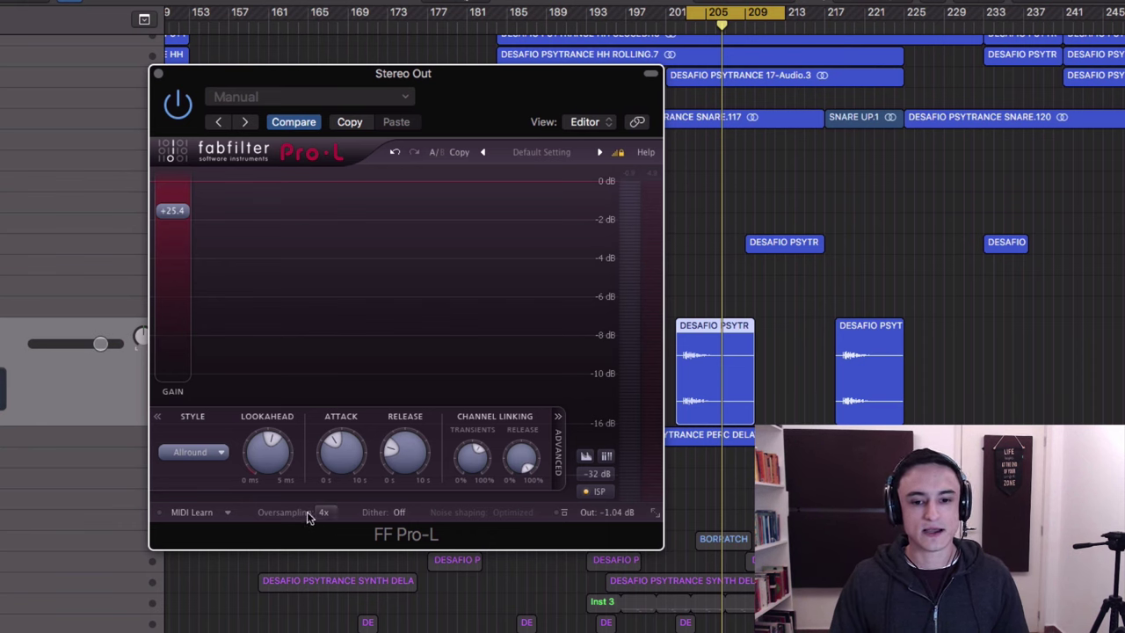
# Step: Play the track and lower the gain to about +20.8 dB
pyautogui.press('space')
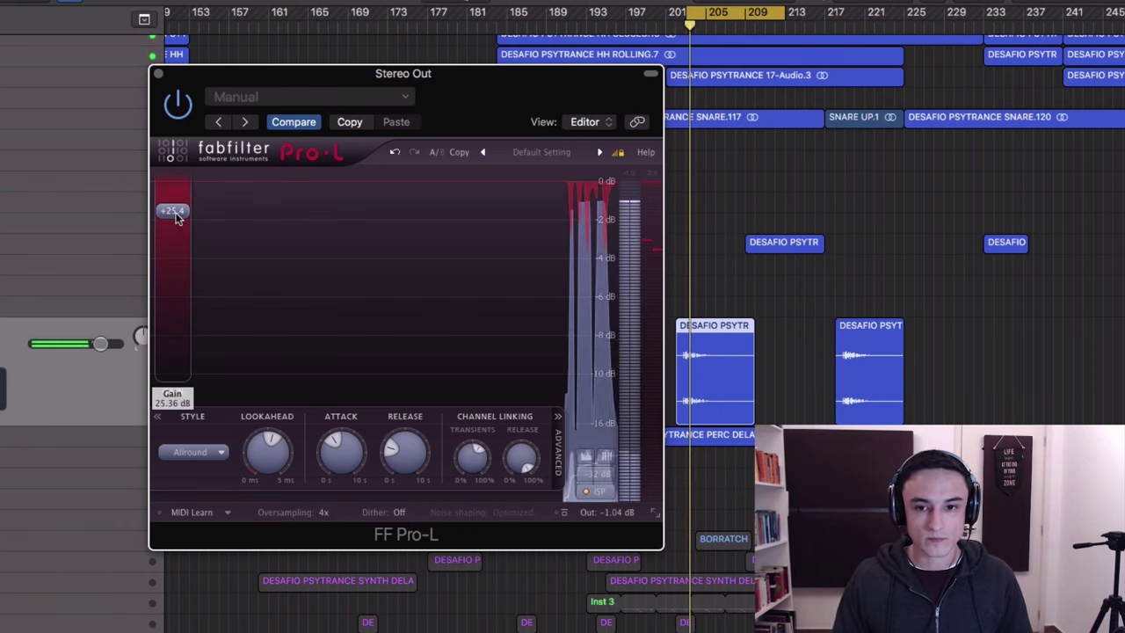
pyautogui.moveTo(173, 211); pyautogui.dragTo(176, 241)
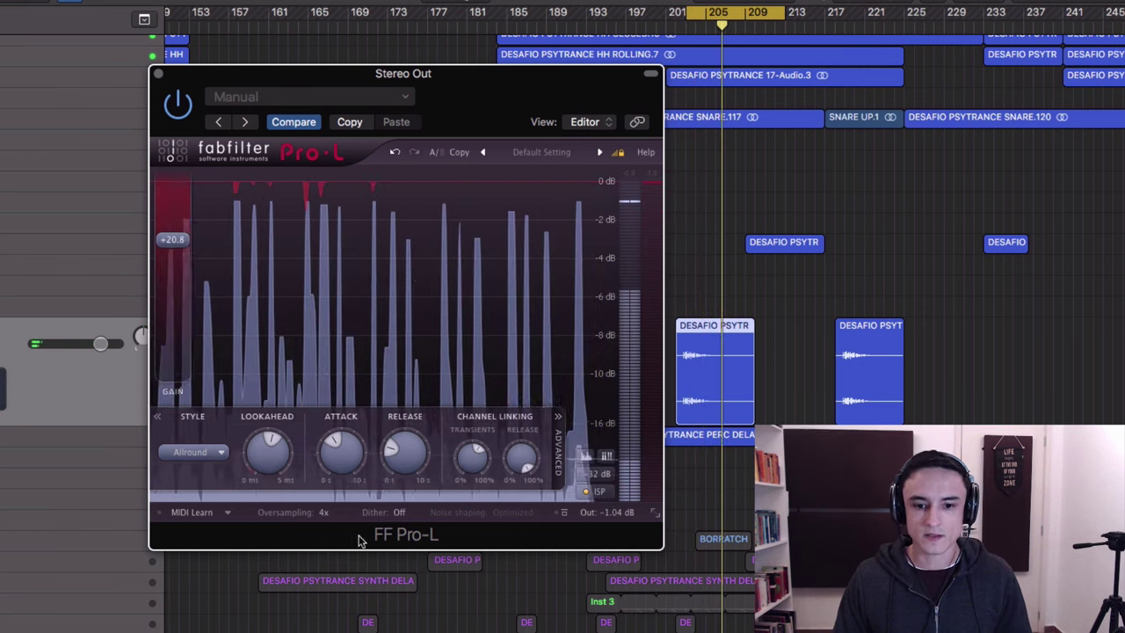
# Step: Review the dither bit depths, set the dither to 16 Bits and switch it back off
pyautogui.click(400, 513)
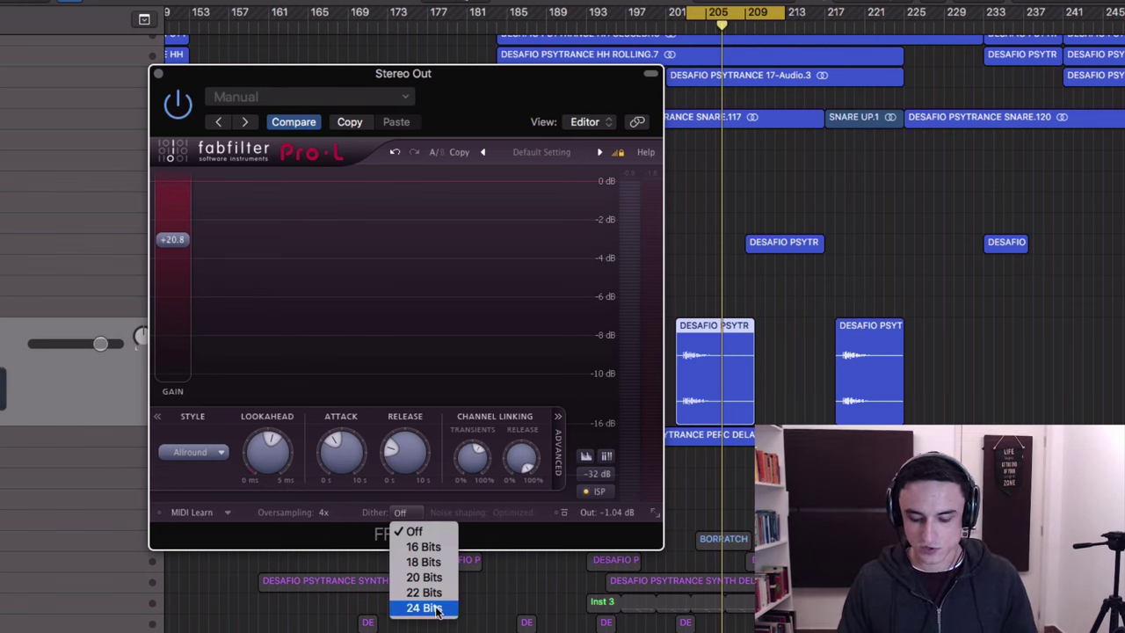
pyautogui.click(557, 542)
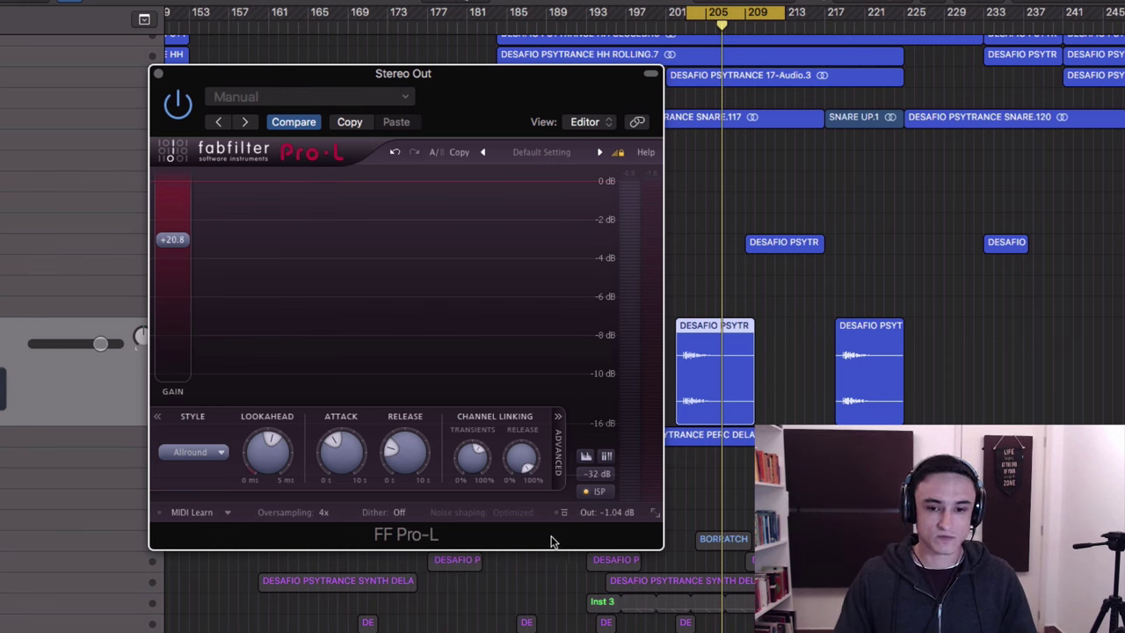
pyautogui.click(402, 510)
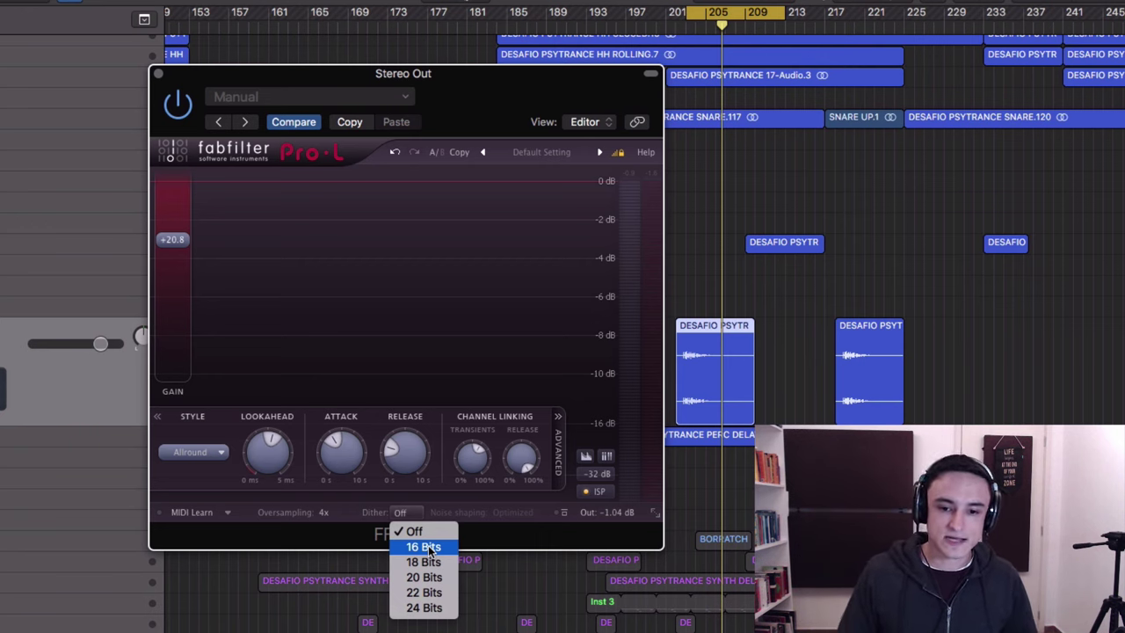
pyautogui.click(430, 547)
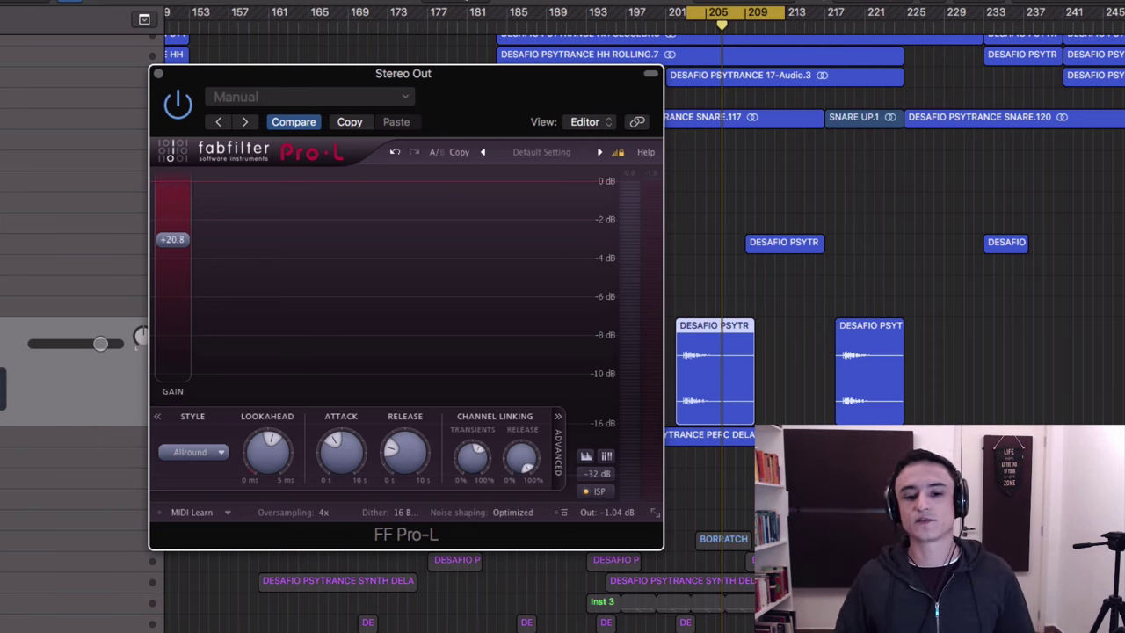
pyautogui.click(406, 515)
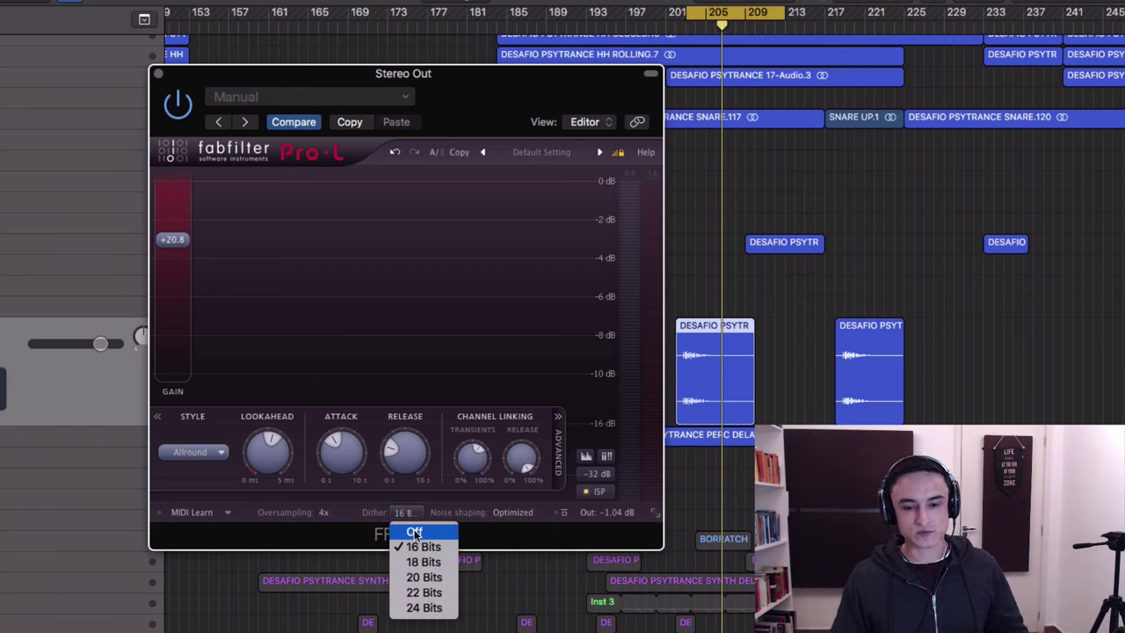
pyautogui.click(414, 531)
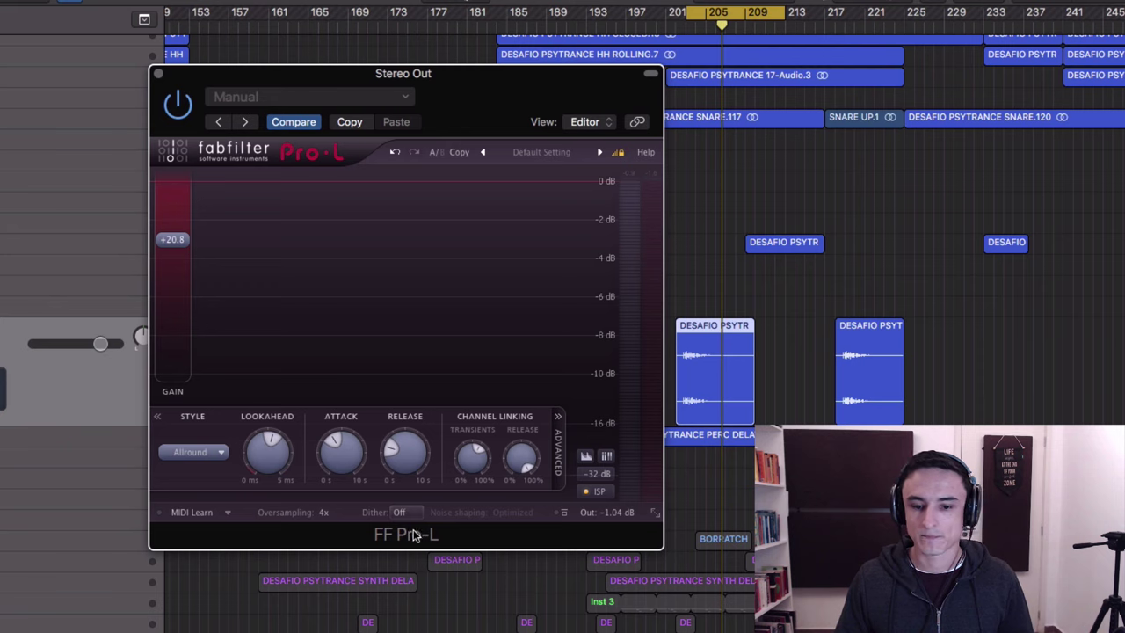